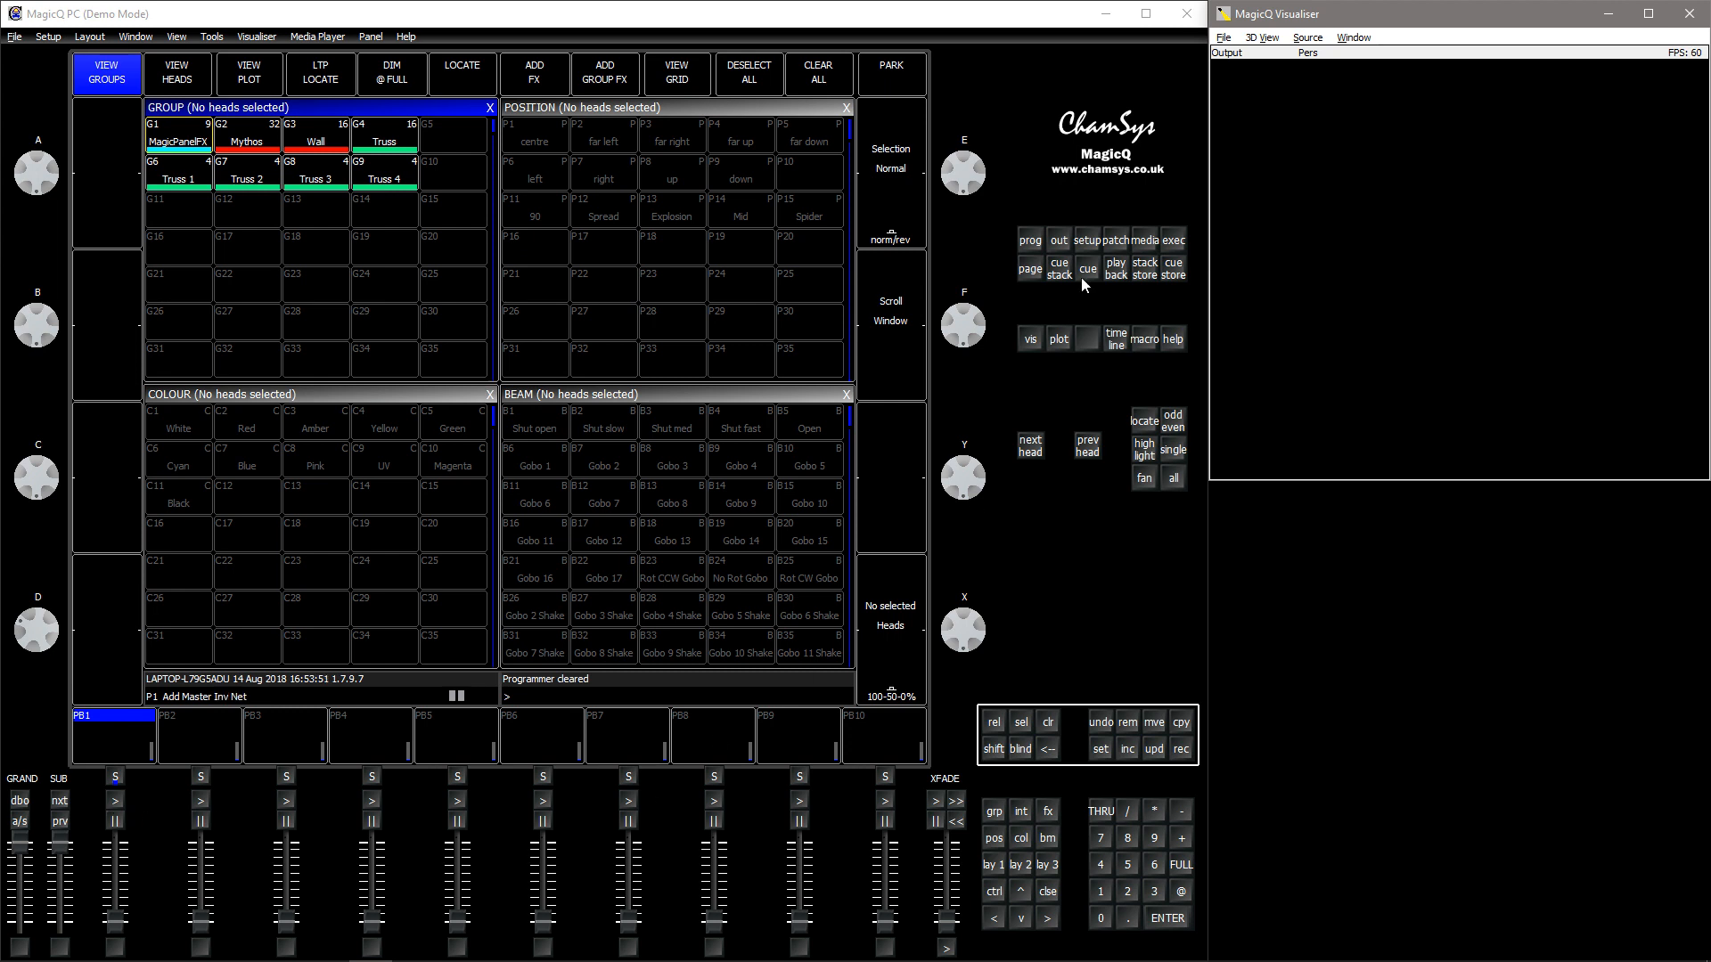
- Set Playback Go/Pause use Exec Grid 1 to Yes in the playback settings and open the Execute window
left_click(1095, 245)
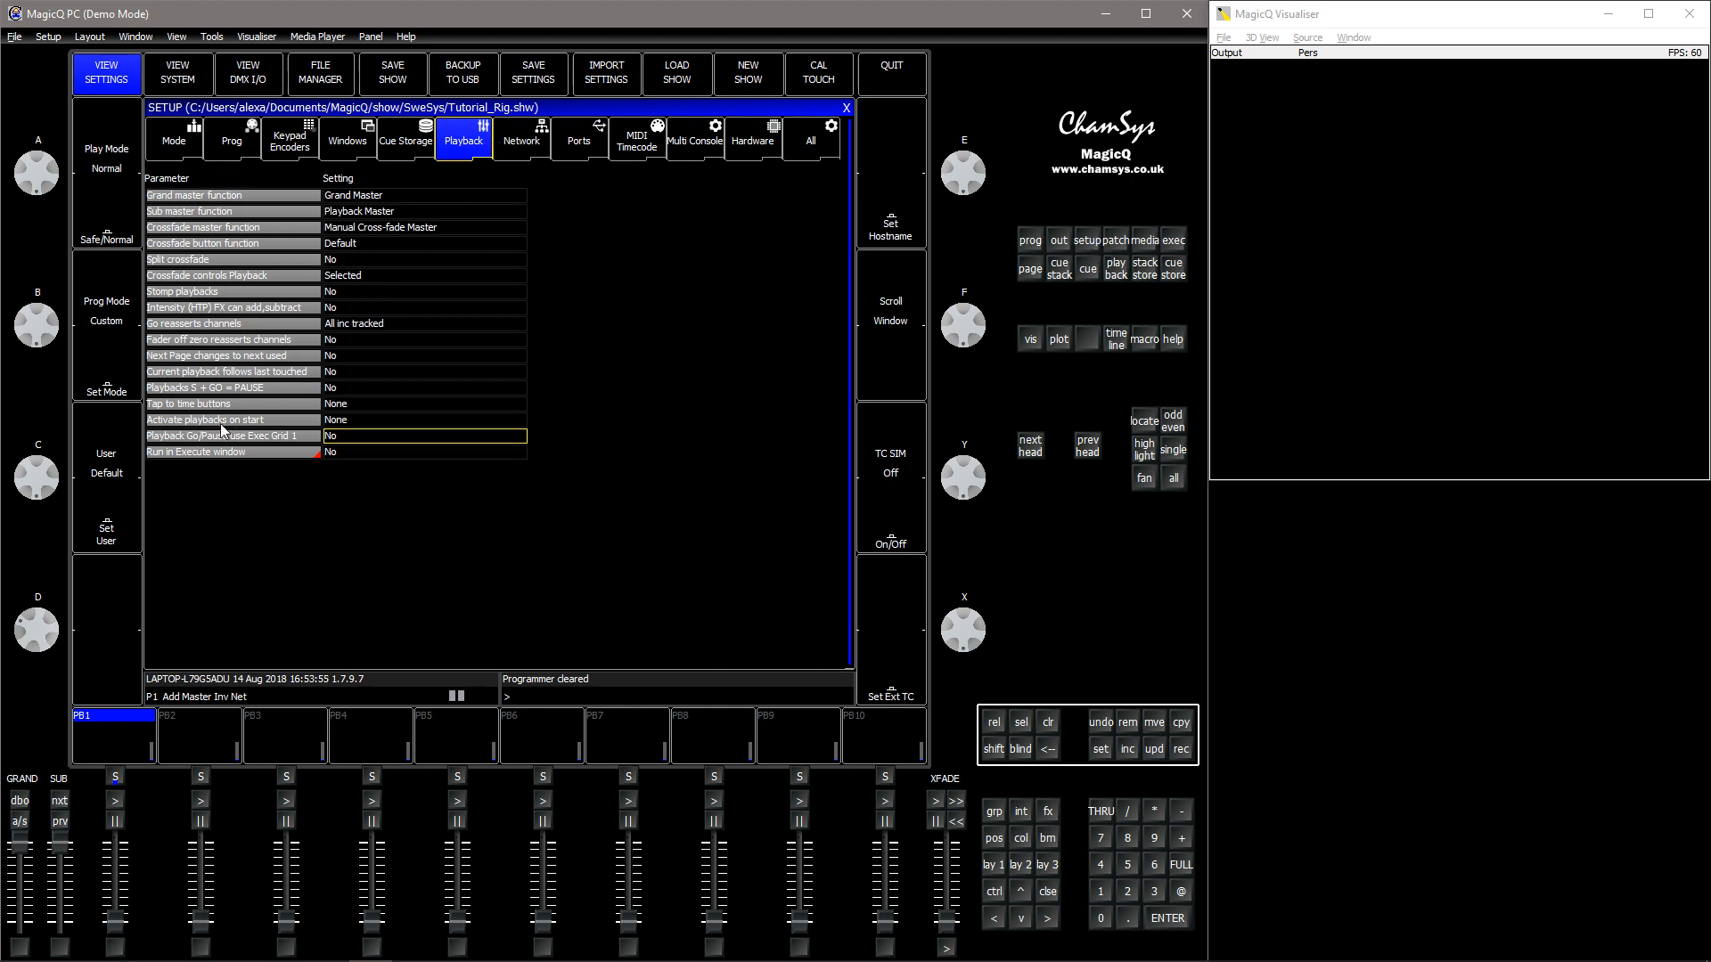
left_click(329, 440)
left_click(522, 276)
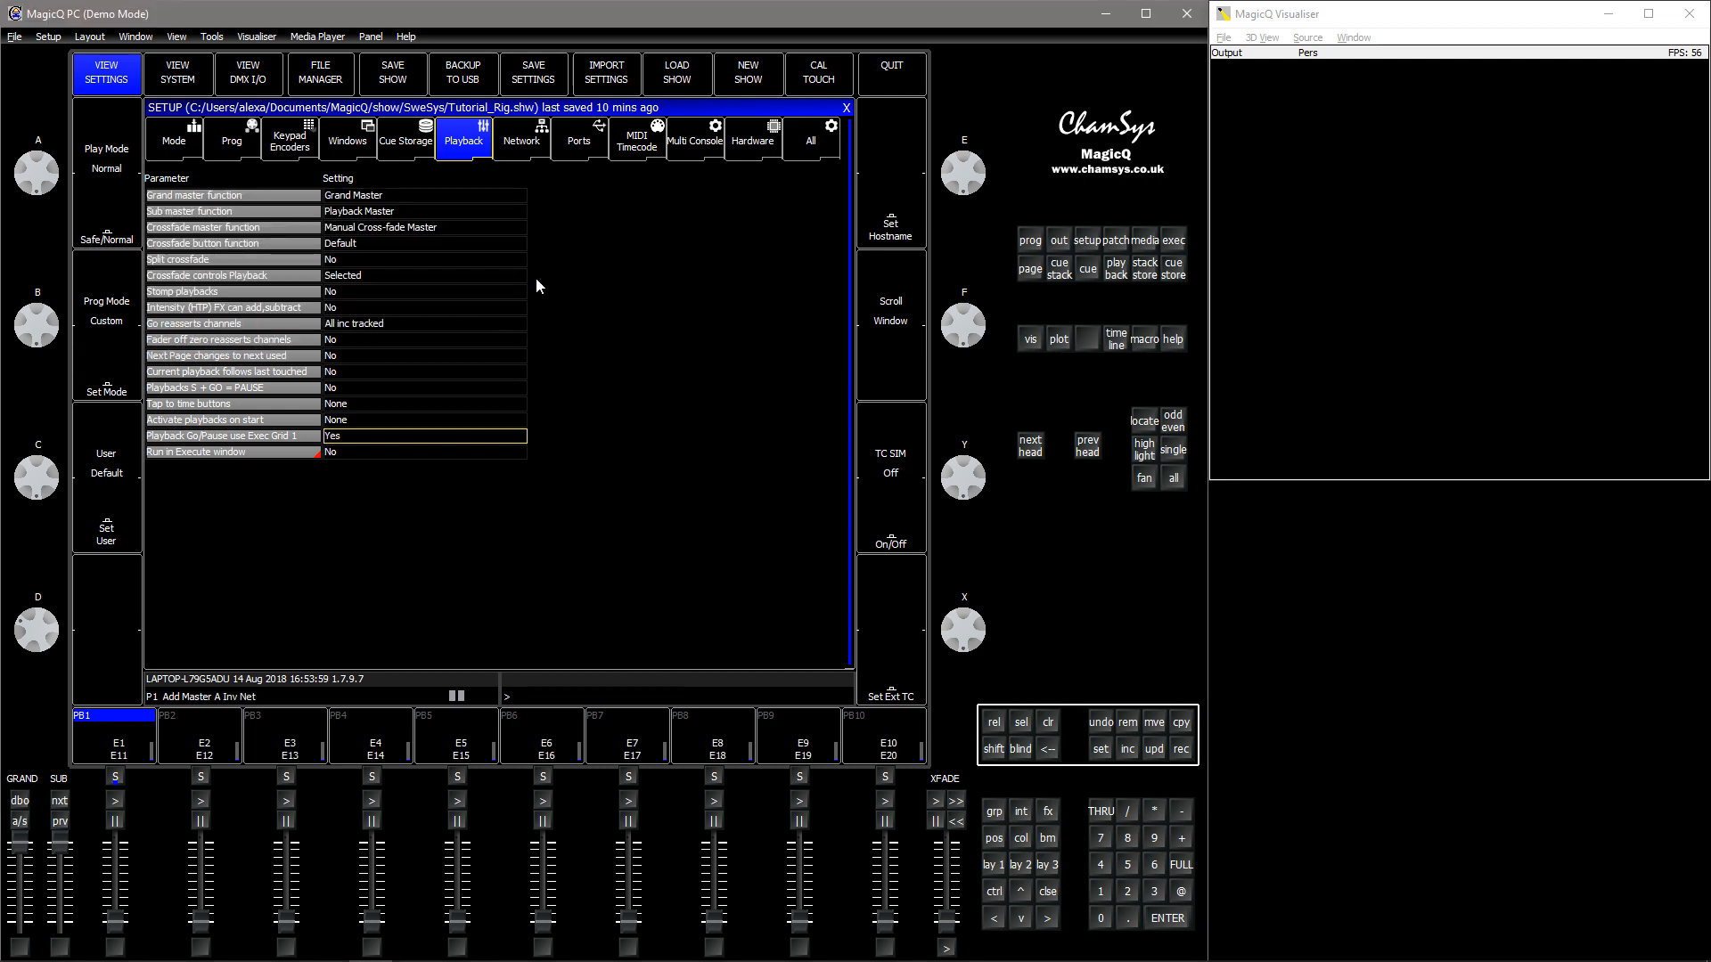
left_click(1175, 246)
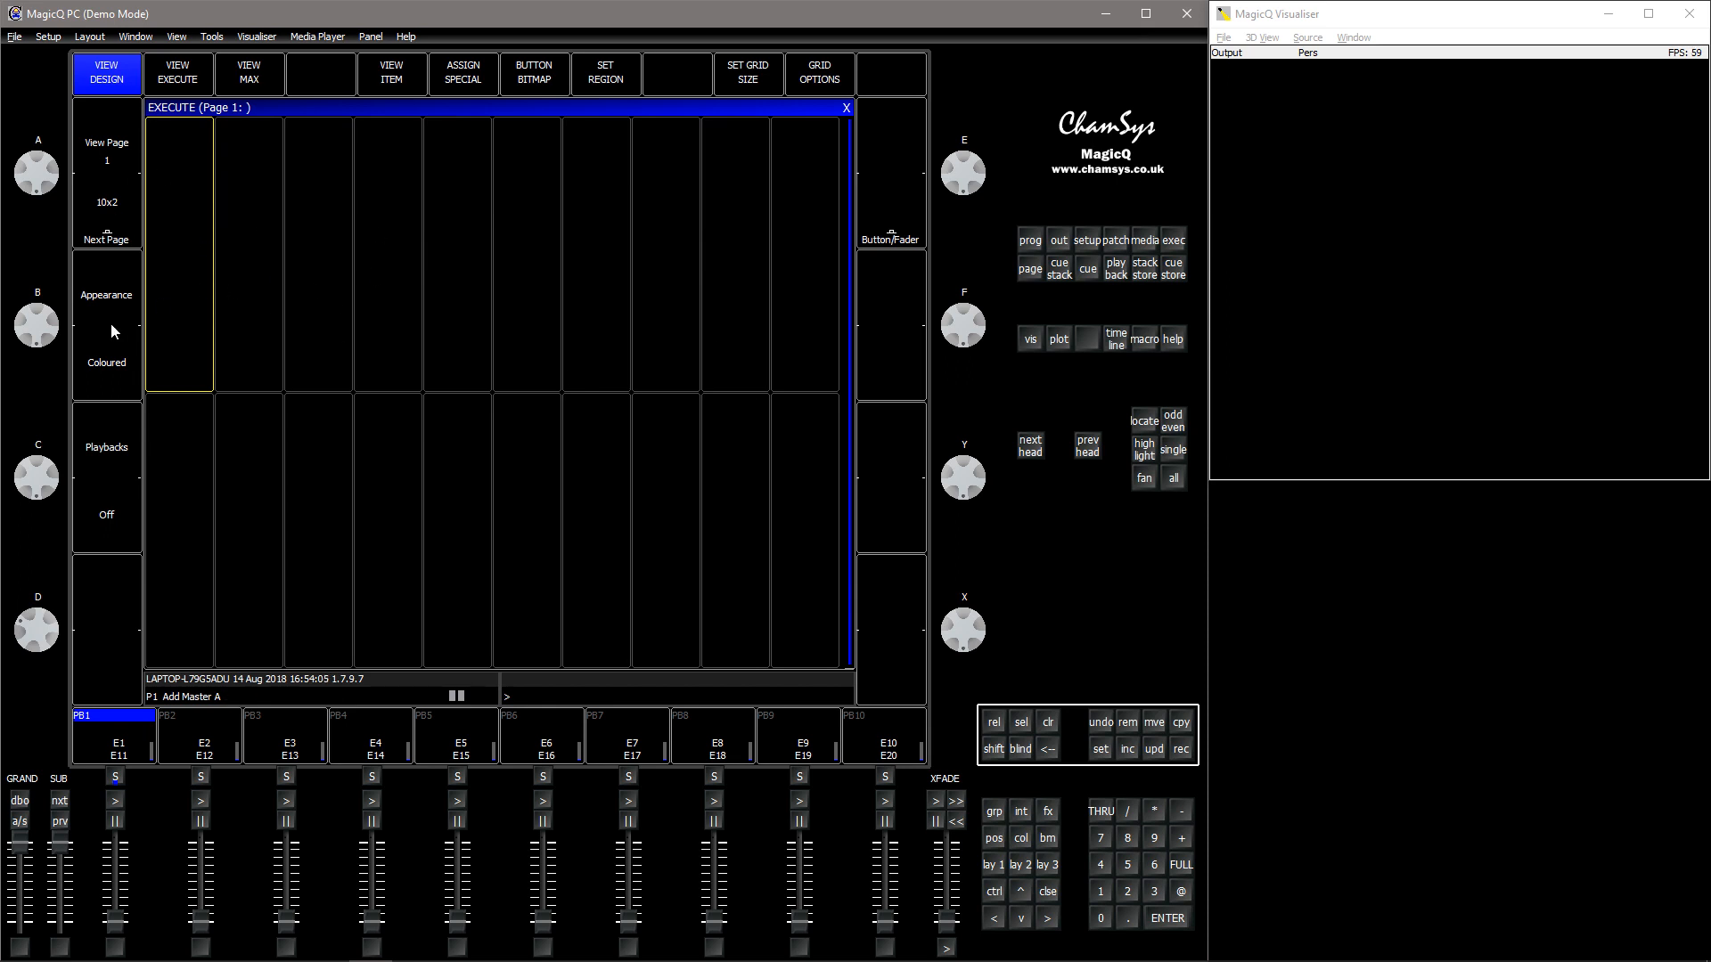
left_click_drag(178, 260, 179, 297)
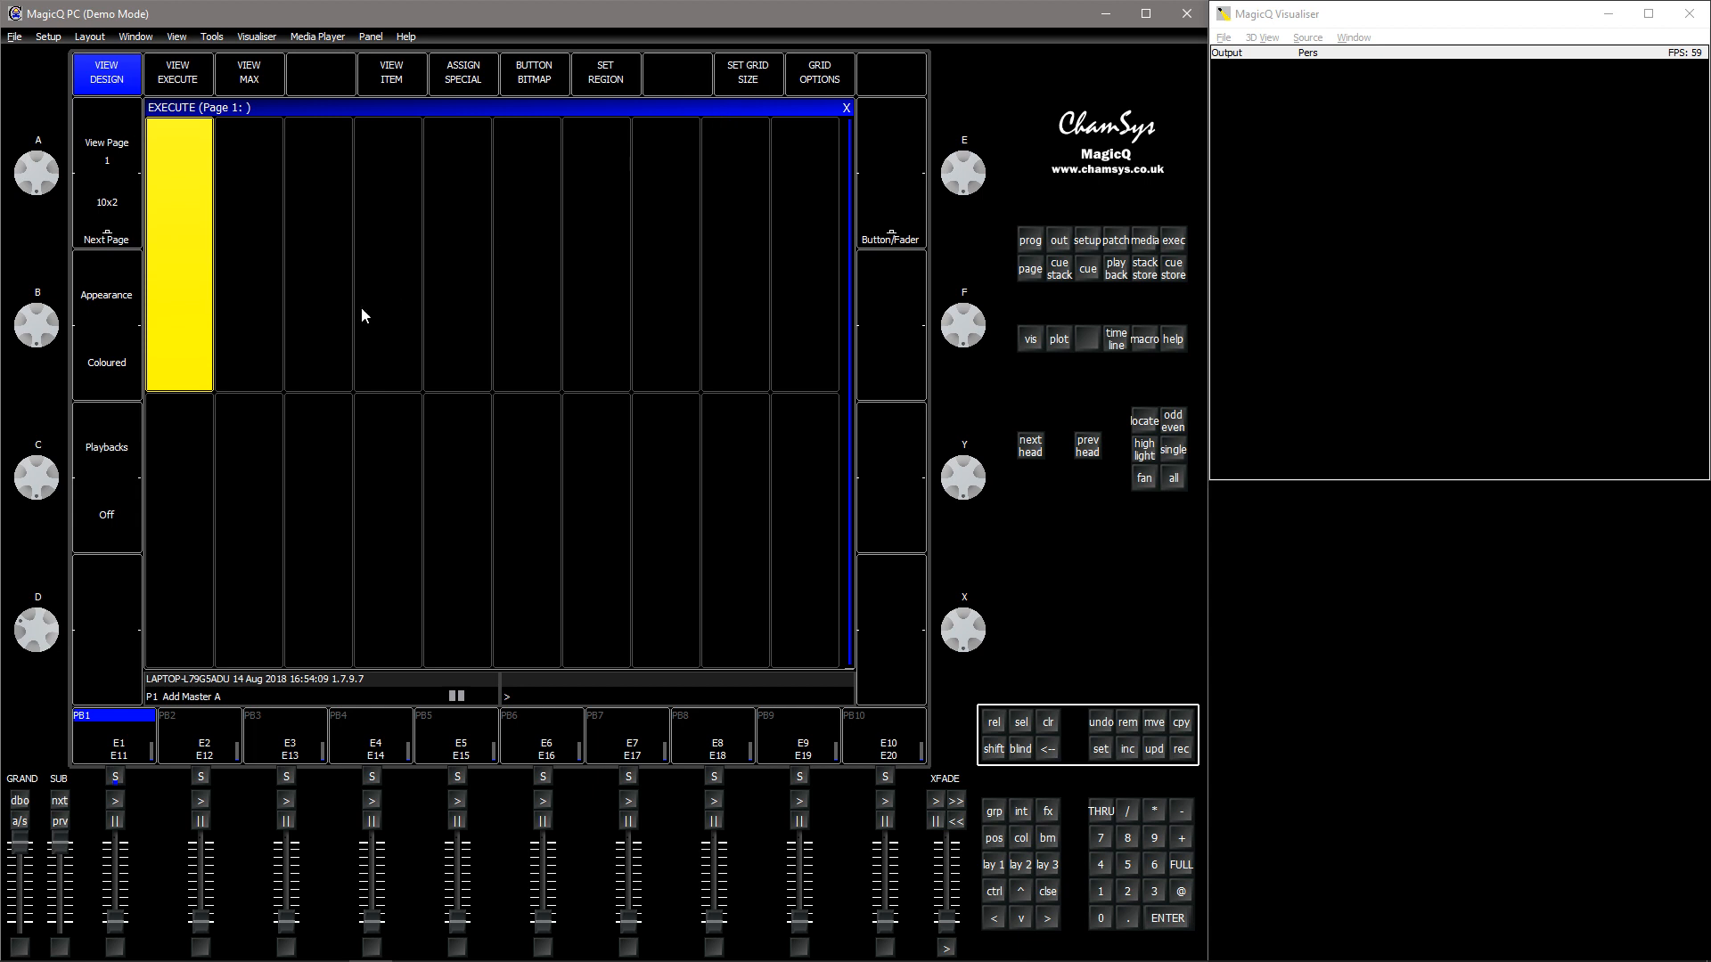
left_click(191, 306)
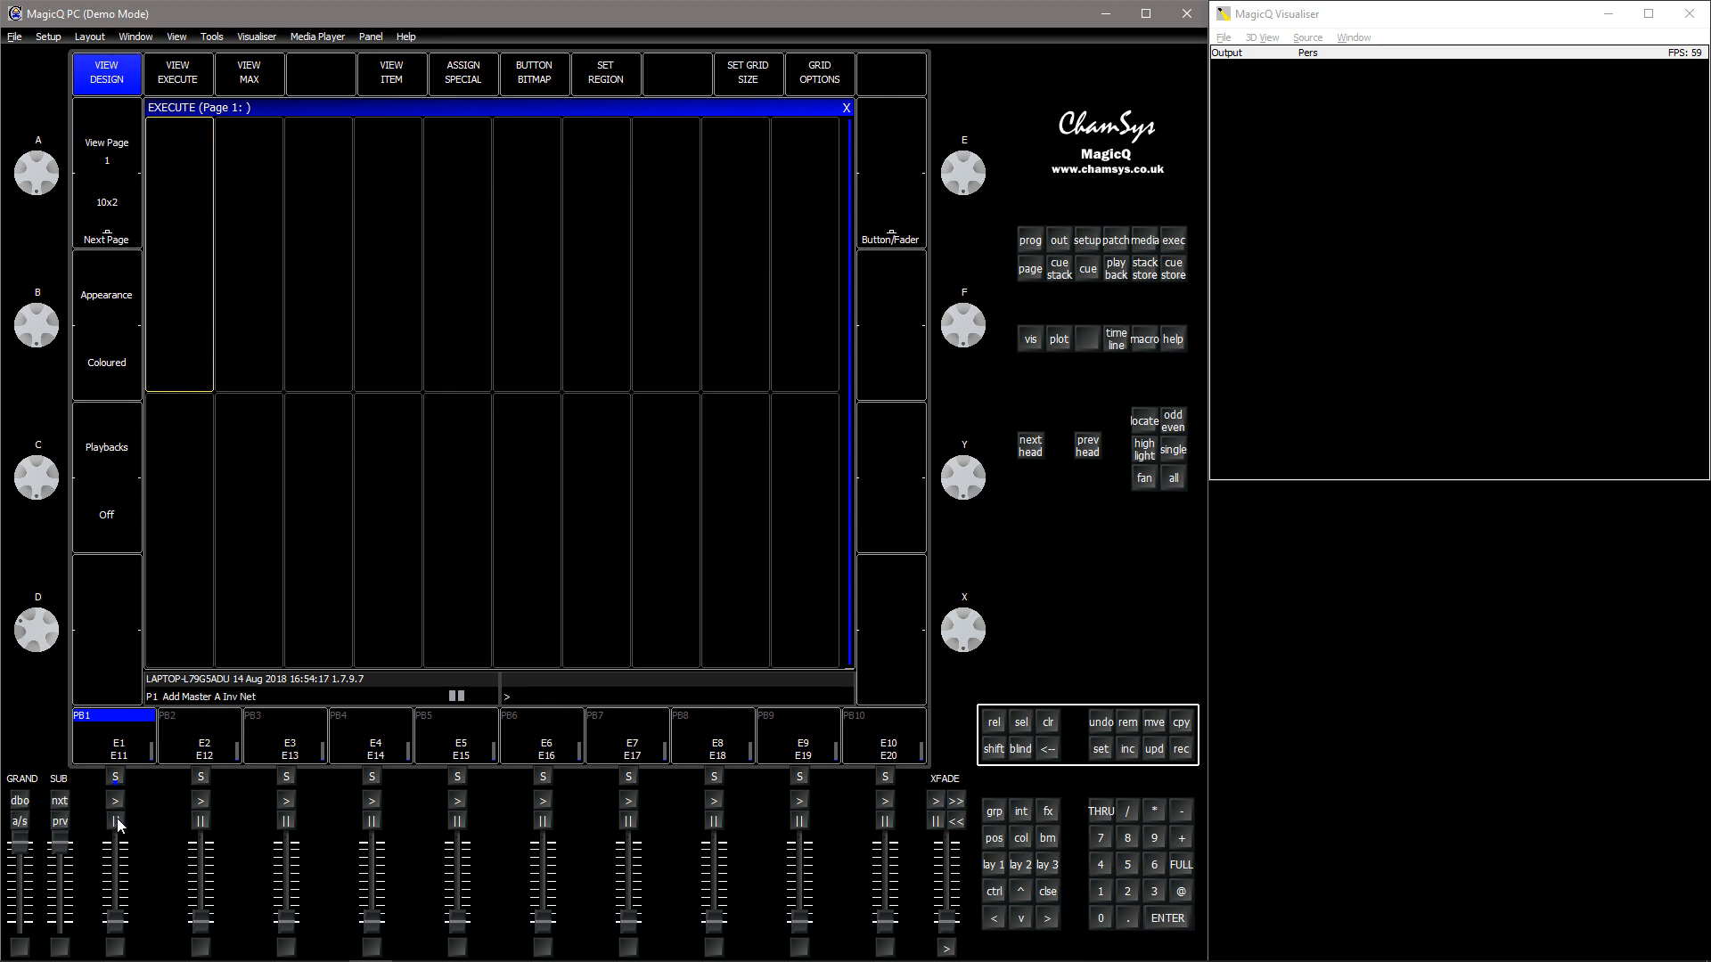
- Select the MagicPanelFX group and add a rampdown FX to its Dimmer attribute
left_click(1002, 868)
left_click(200, 119)
left_click(543, 79)
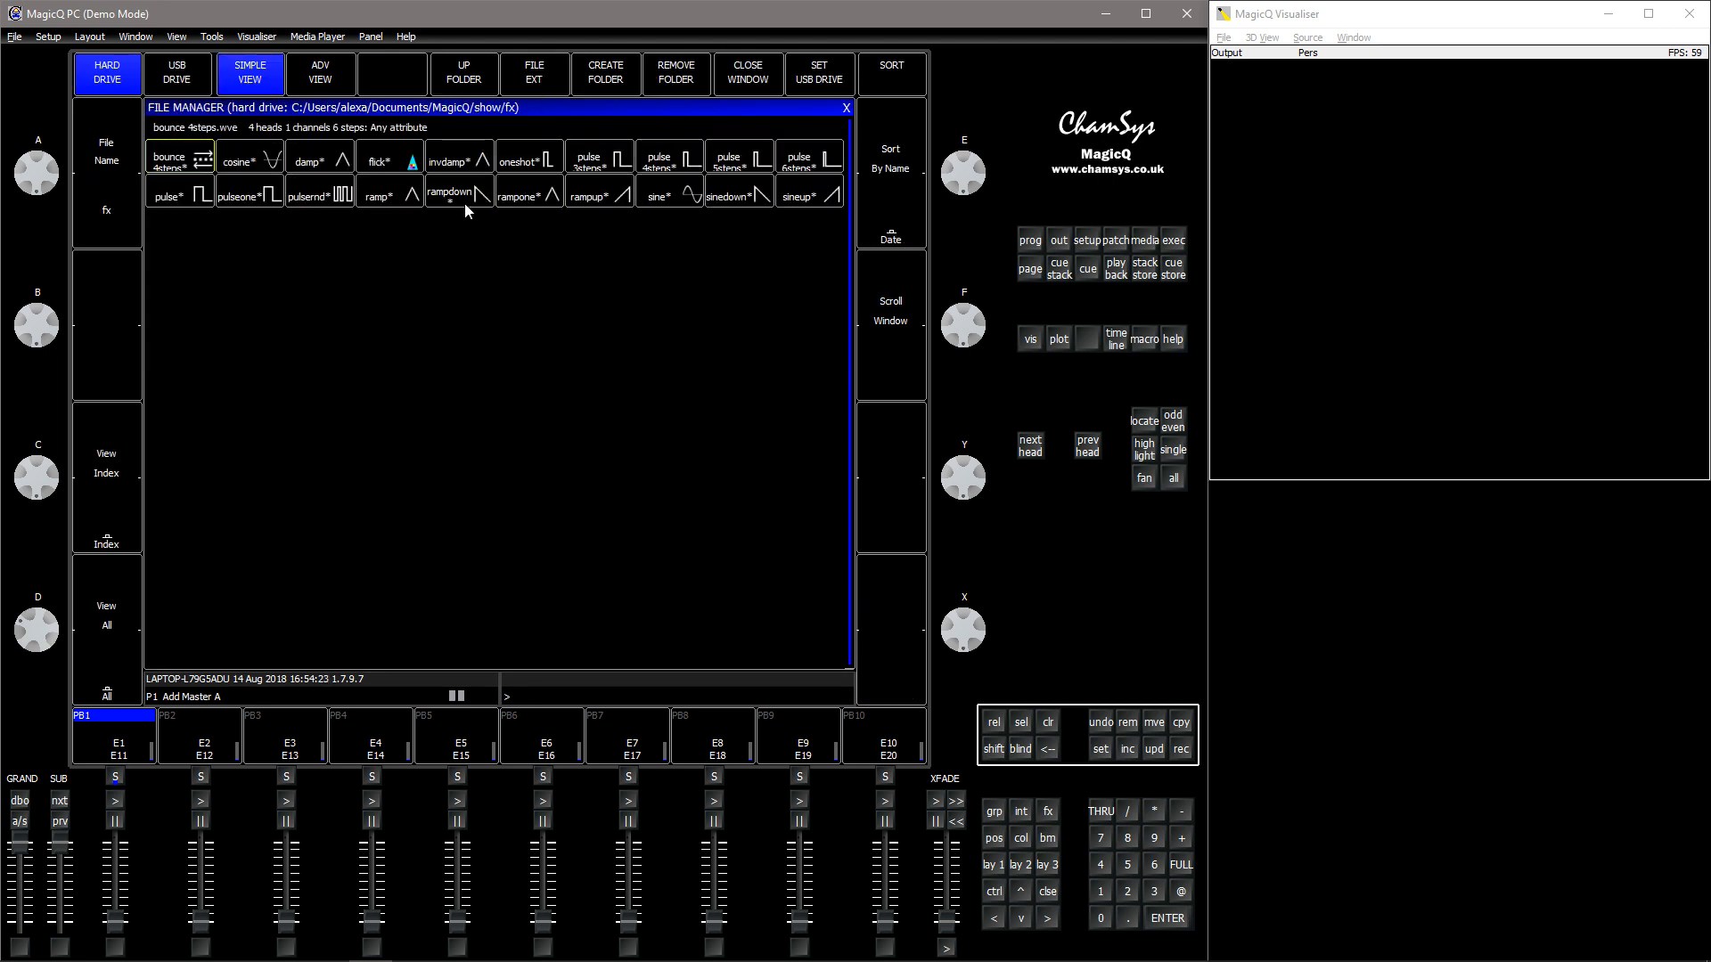
left_click(464, 205)
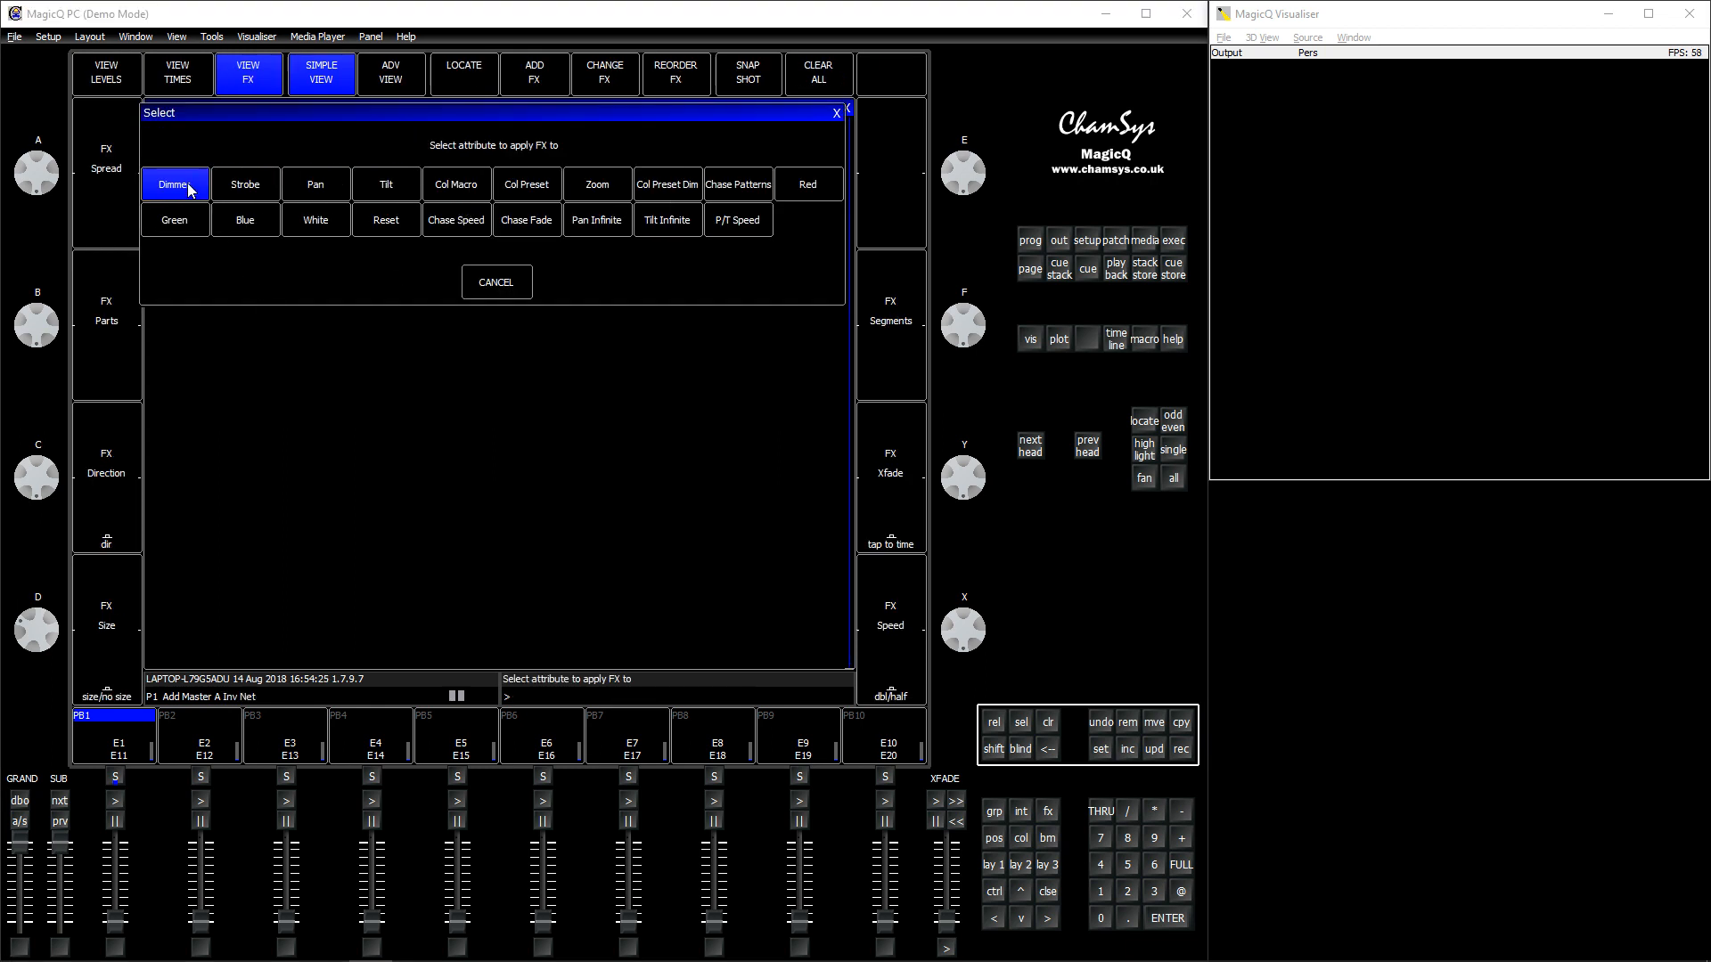
left_click(188, 189)
- Set the dimmer rampdown FX to 0% (none) spread and Plus add mode
left_click(577, 191)
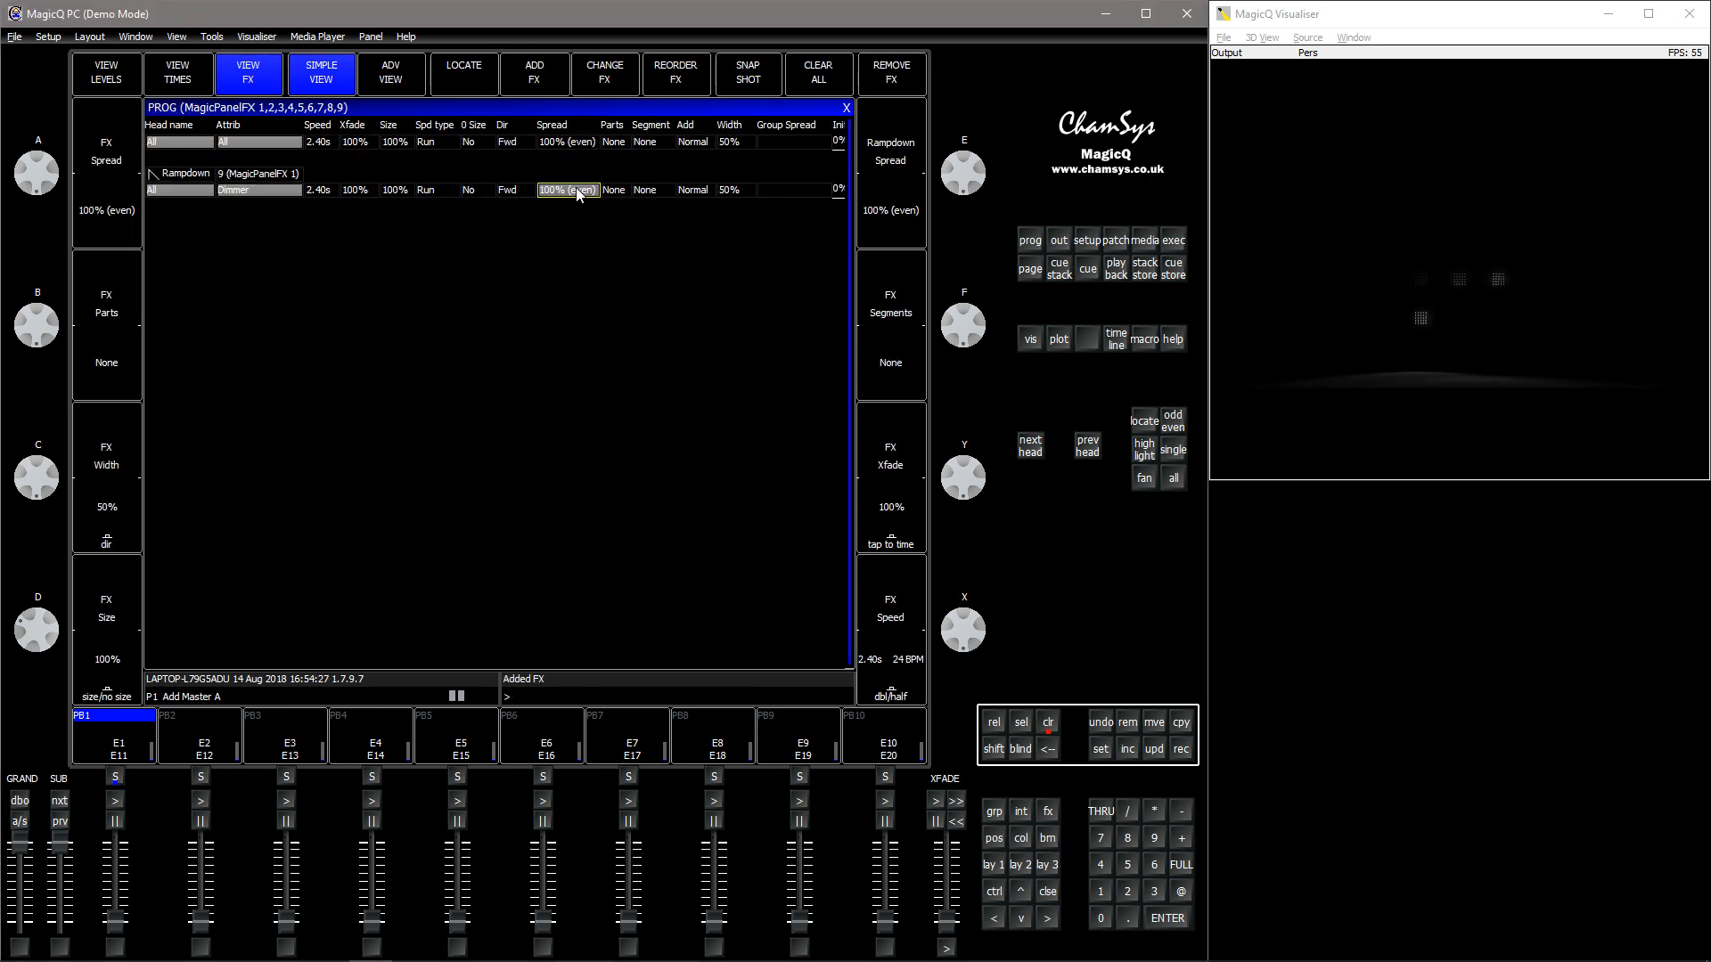
left_click(578, 191)
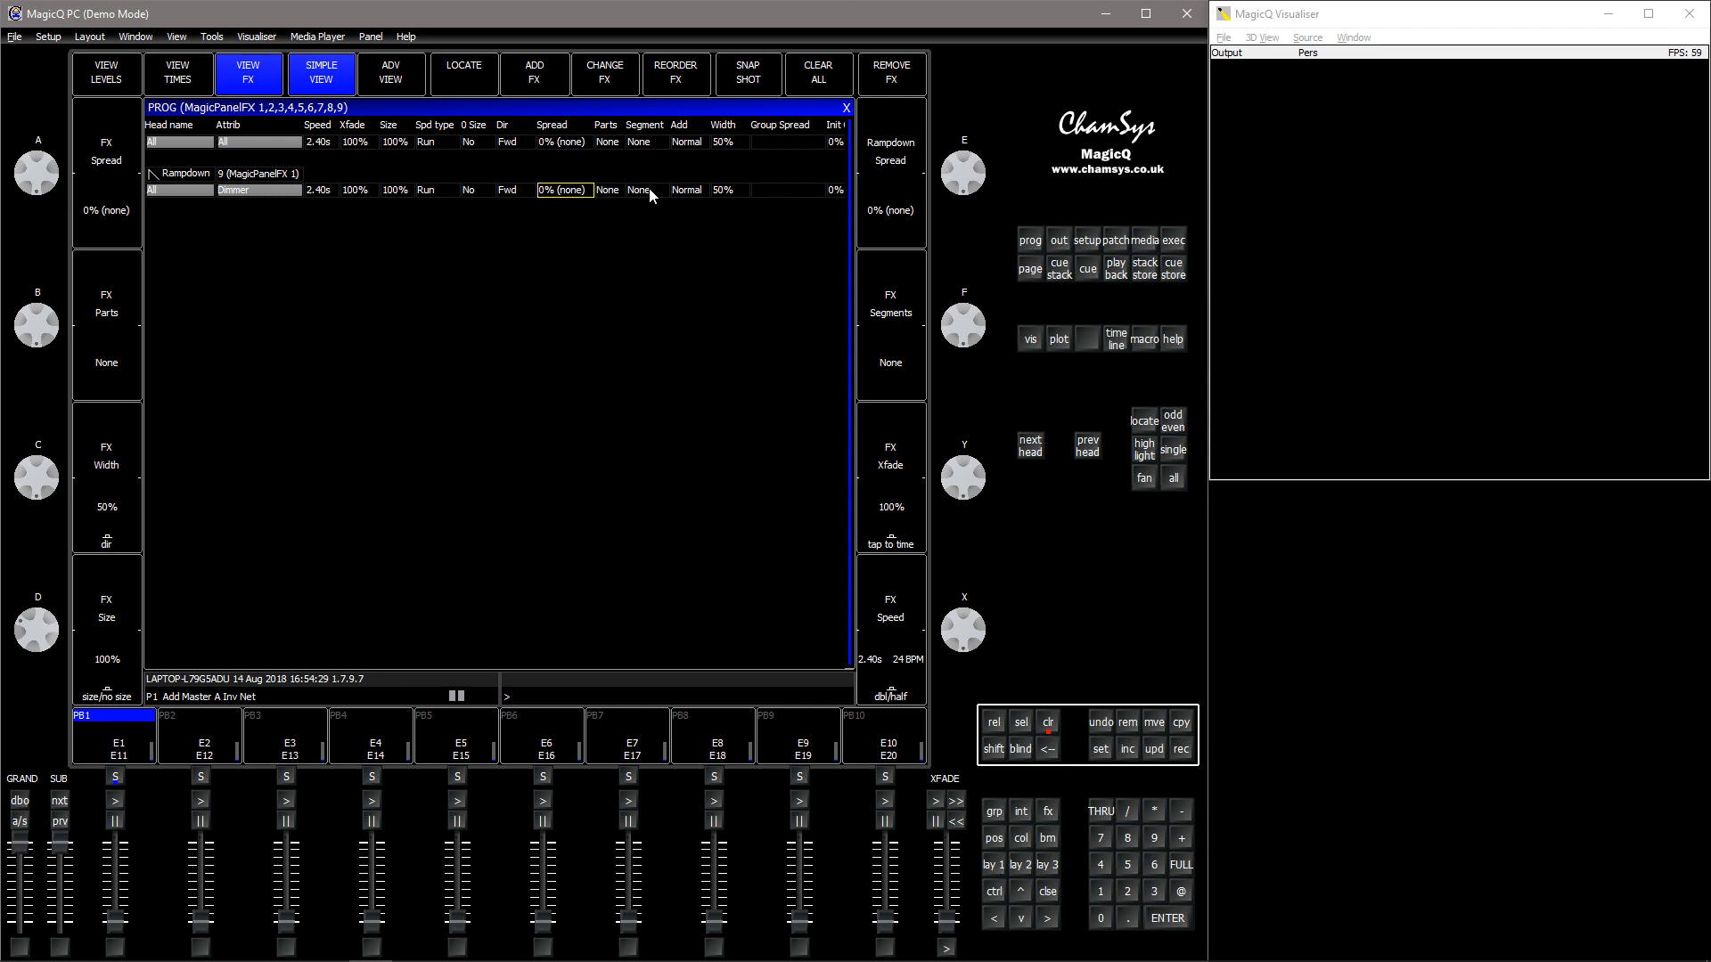
left_click(681, 193)
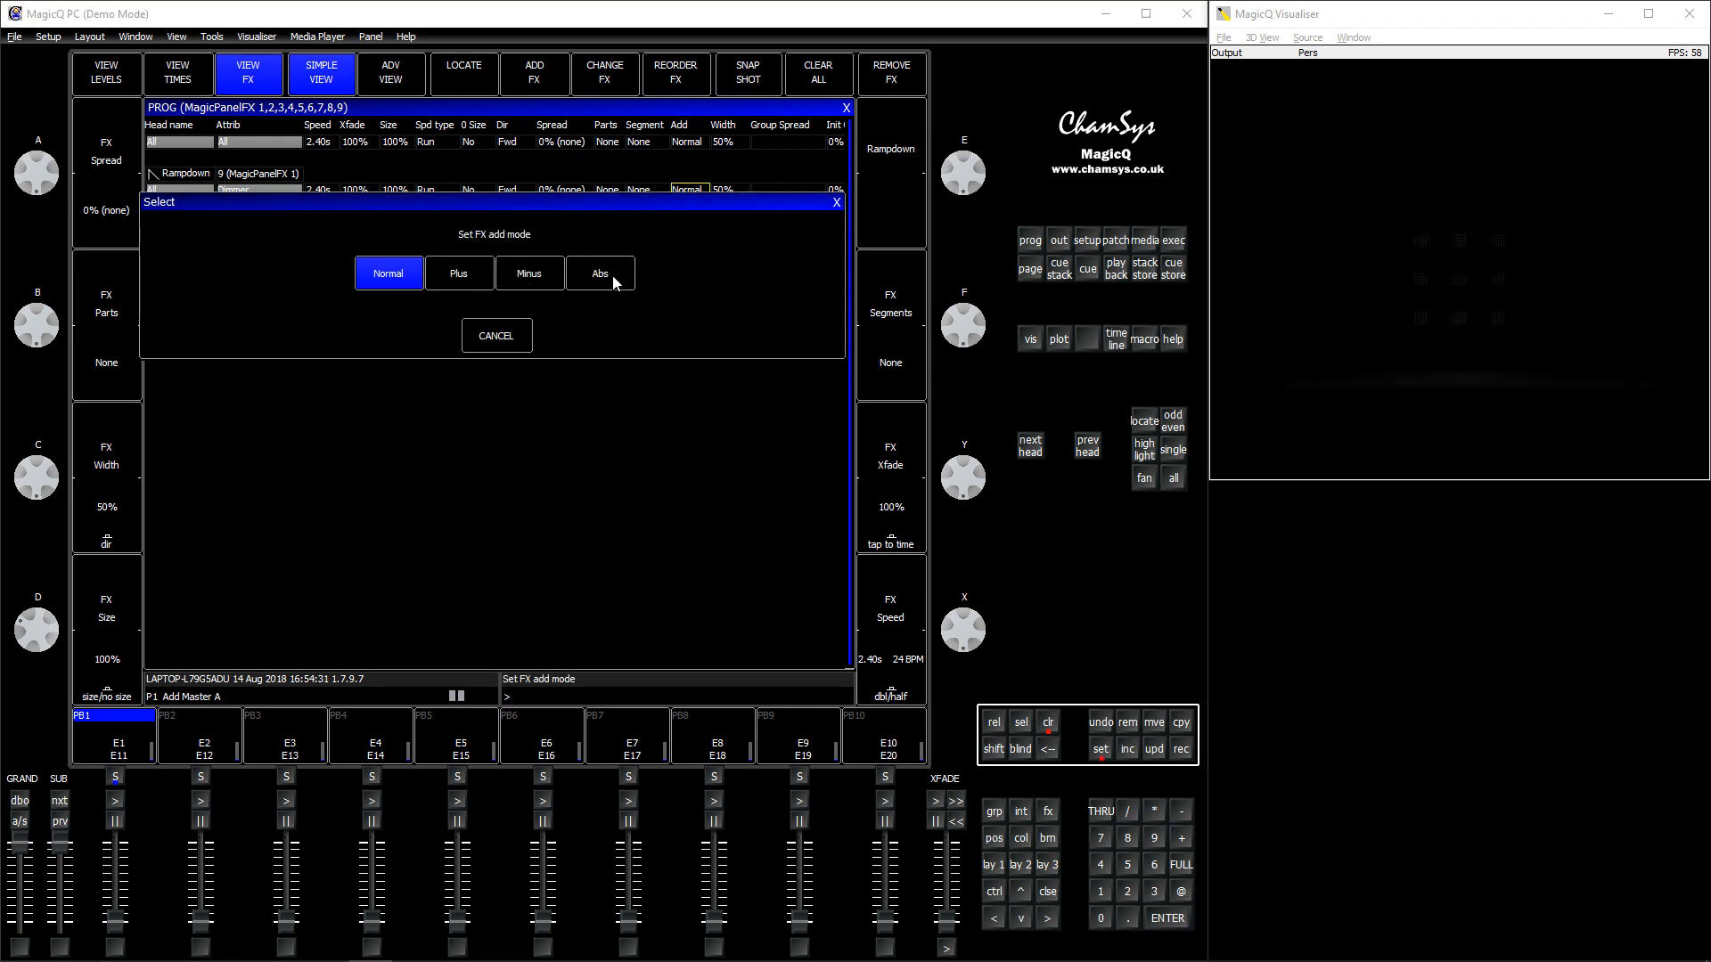
left_click(490, 280)
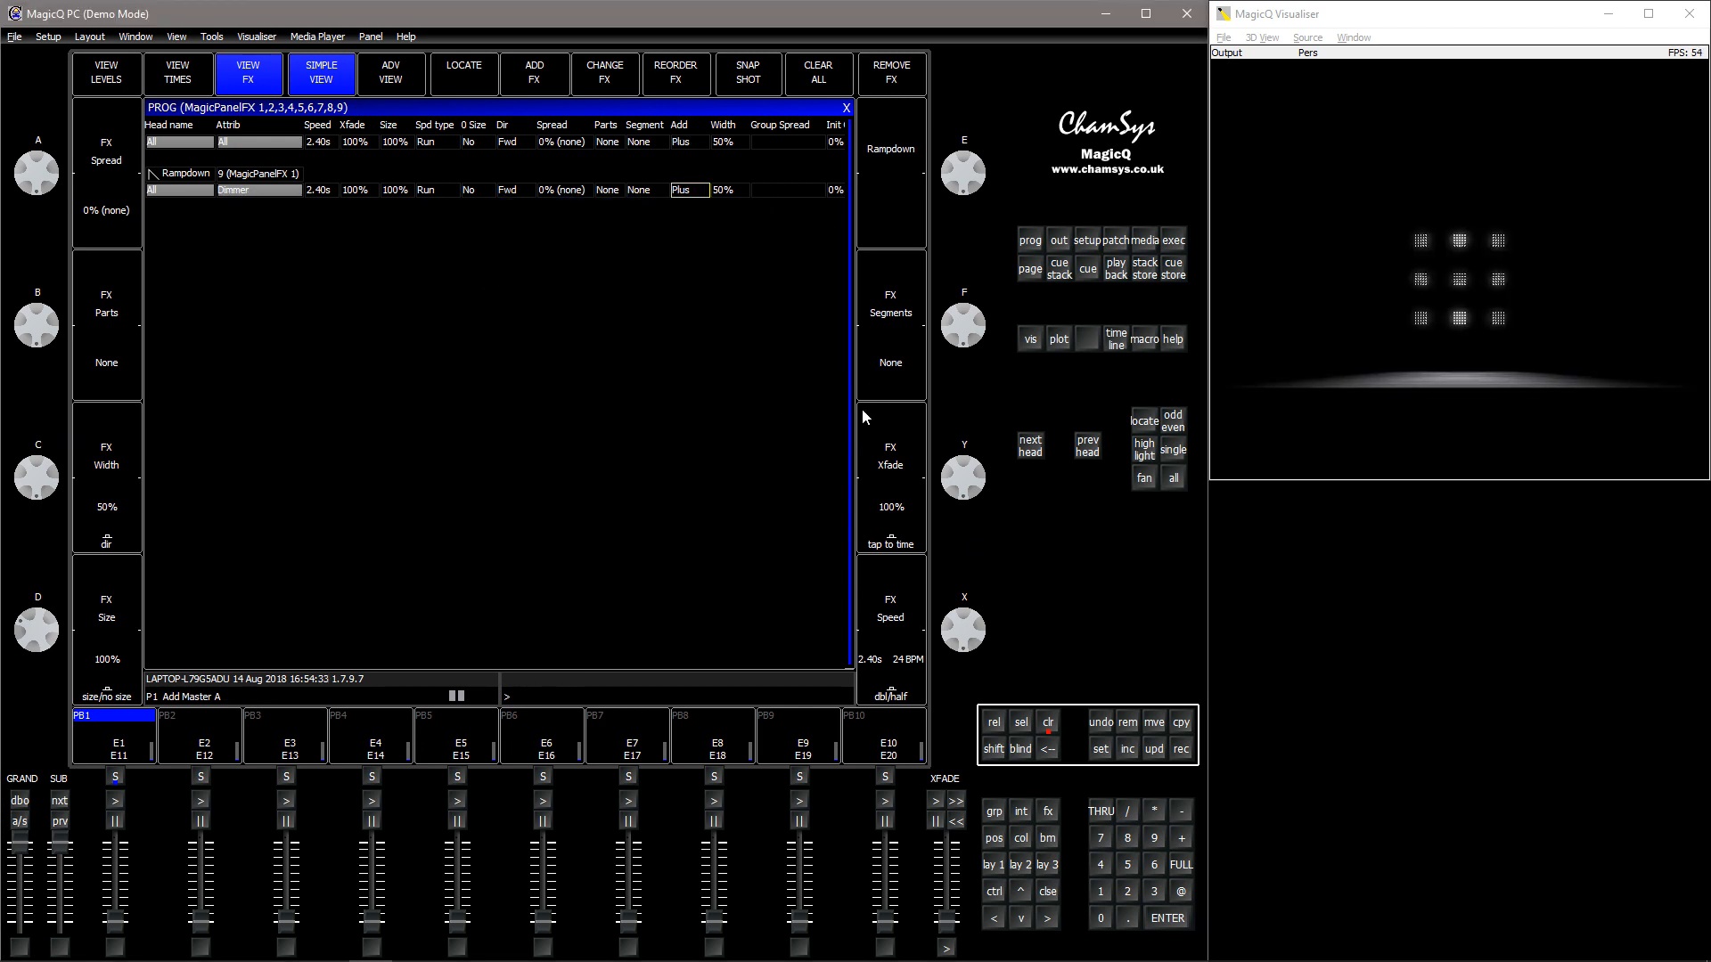
- Record the FX as a cue stack on the first Execute grid item and clear the programmer
left_click(1174, 242)
left_click(197, 242)
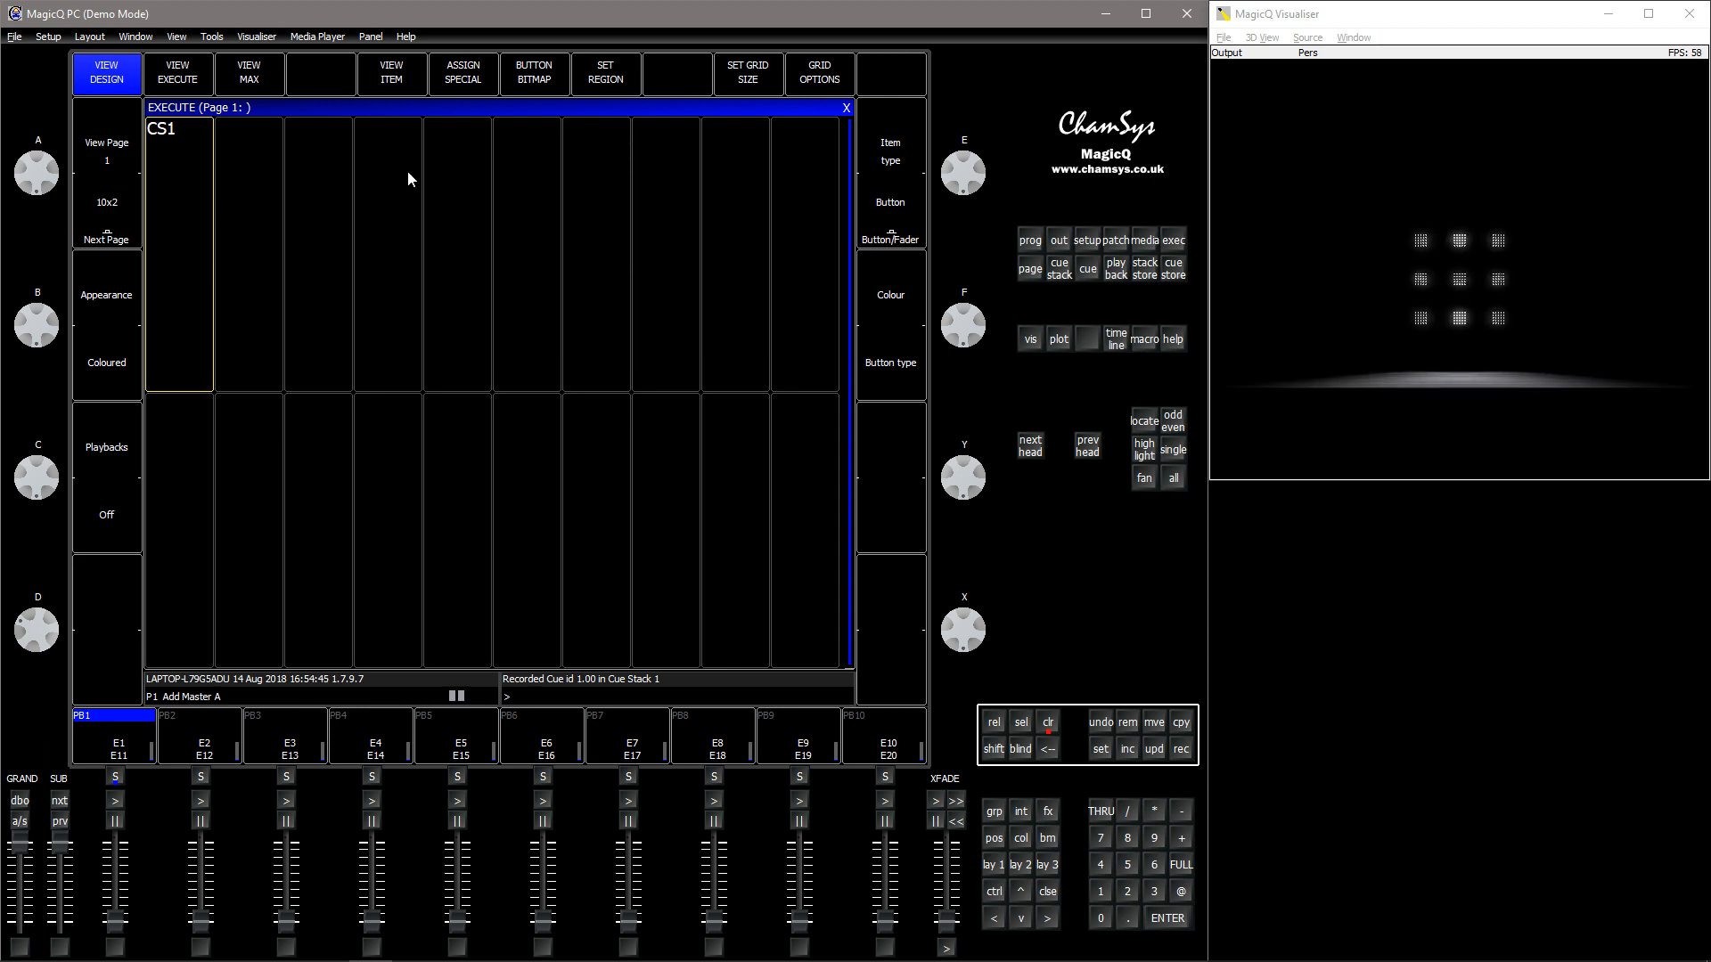
left_click(996, 866)
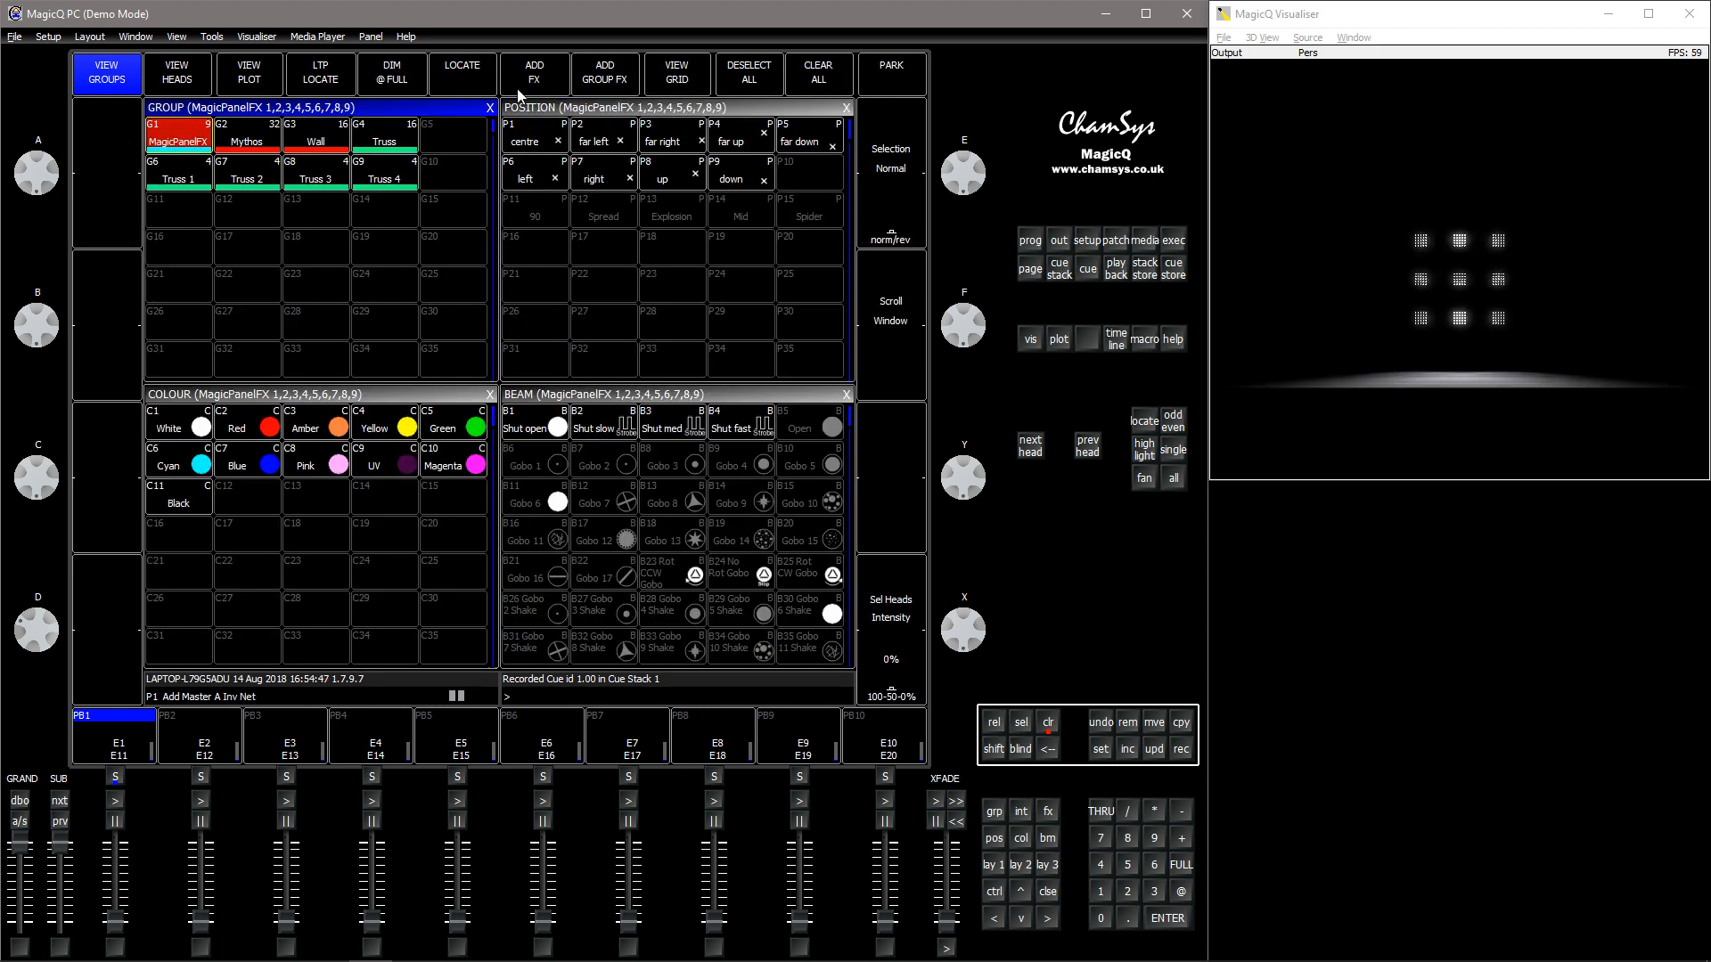
left_click(1047, 722)
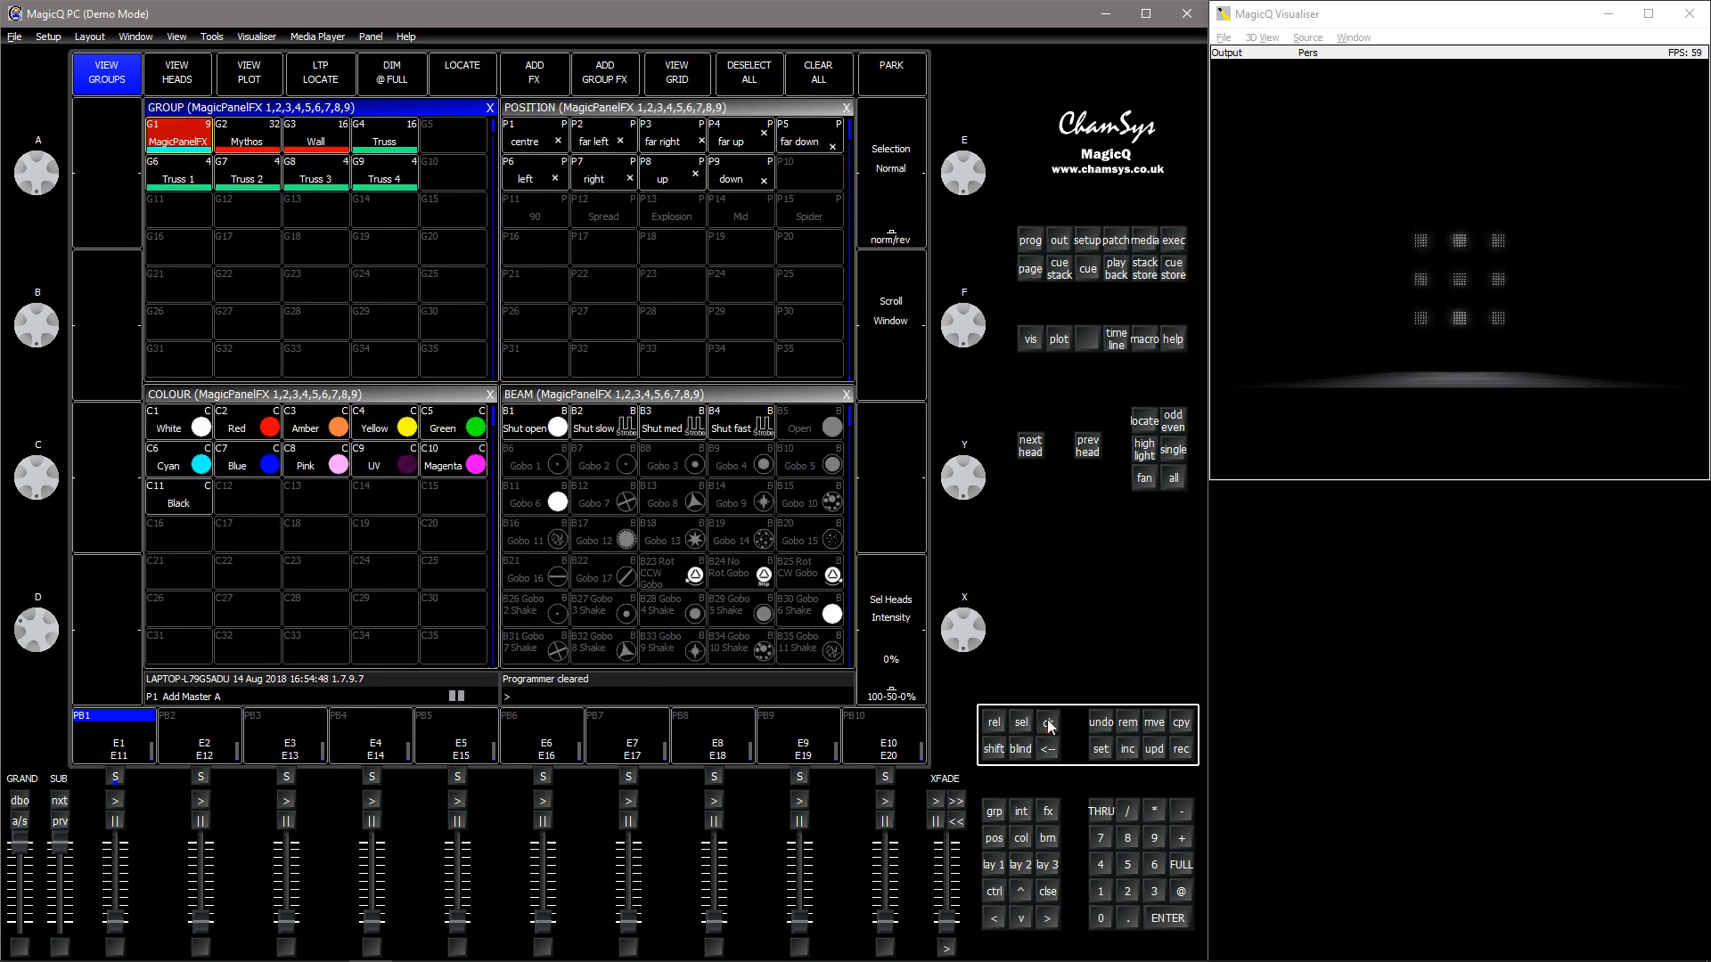
- Select the MagicPanelFX group again and apply a fresh rampdown FX to Dimmer
left_click(187, 147)
left_click(511, 80)
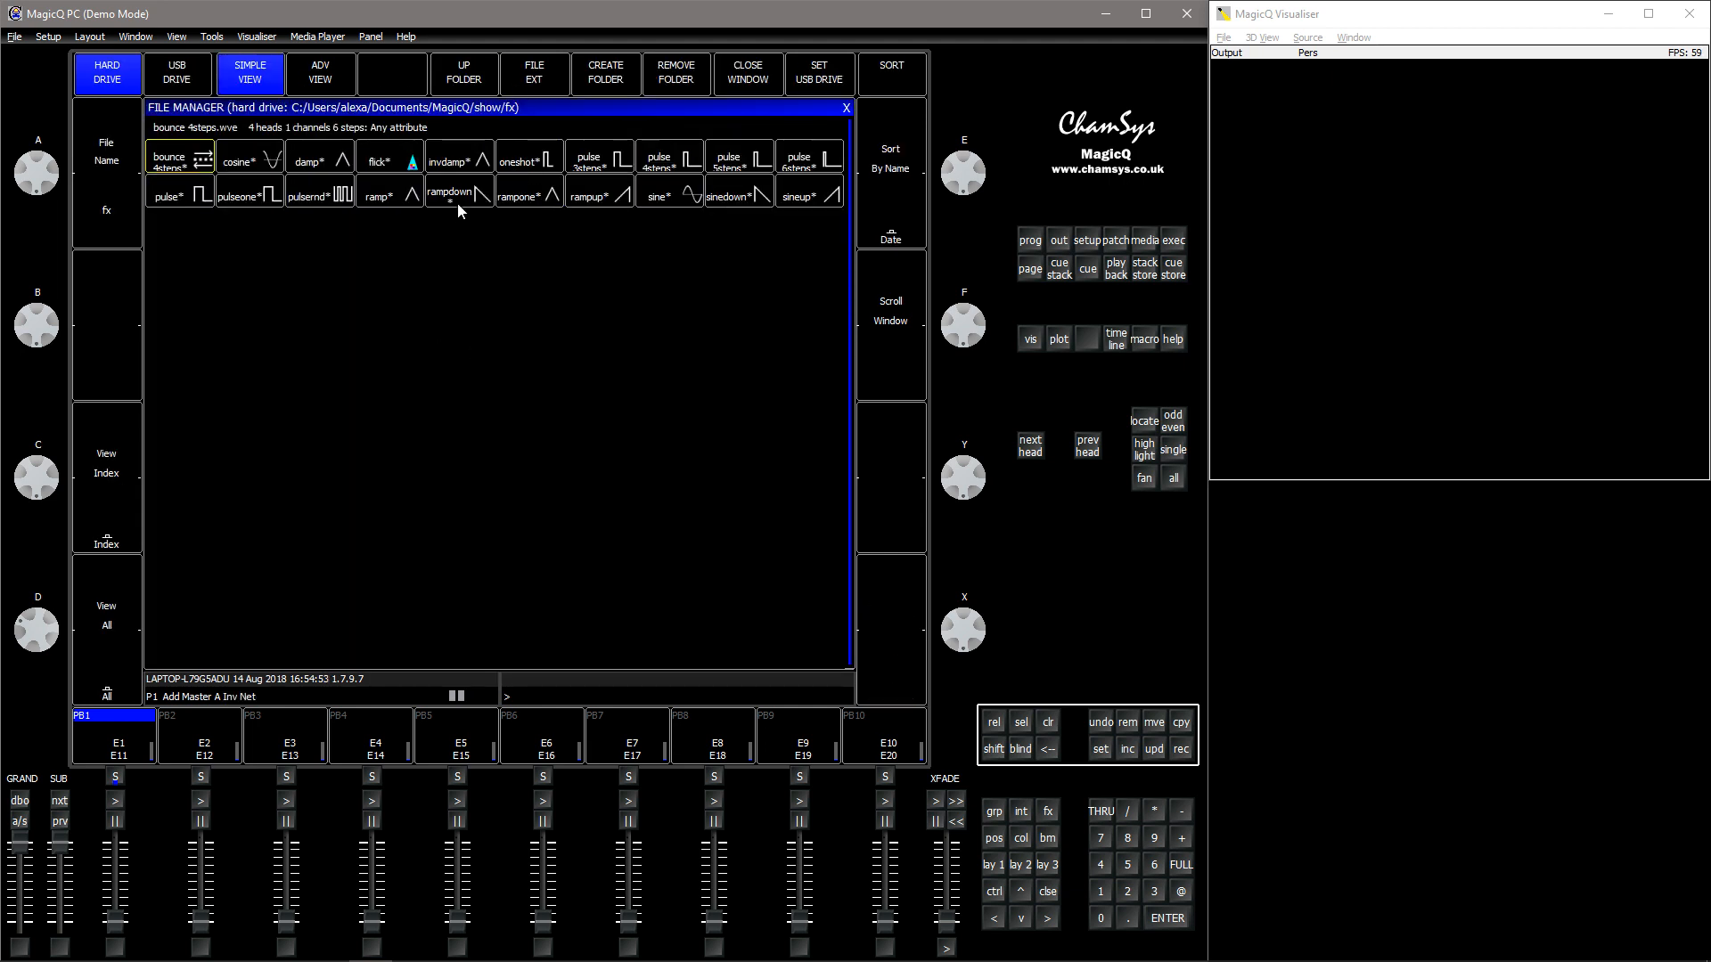
left_click(457, 198)
left_click(189, 194)
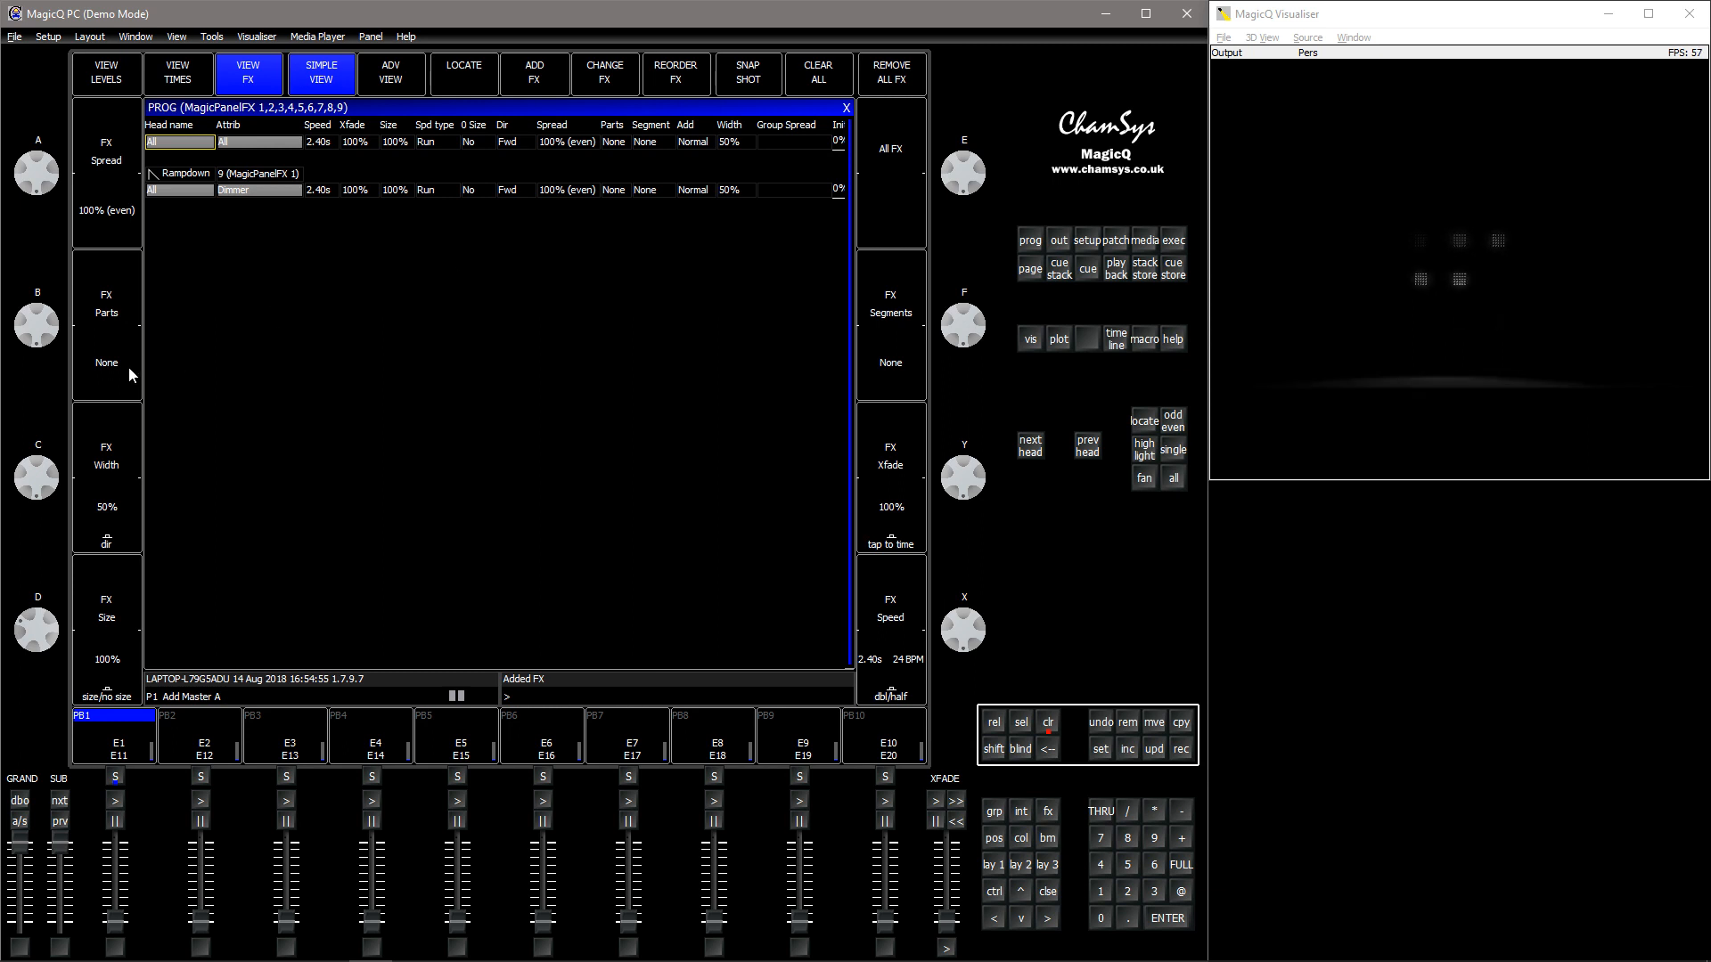
- Set the new rampdown FX to 2's parts, Plus add mode and 75% width
left_click(661, 190)
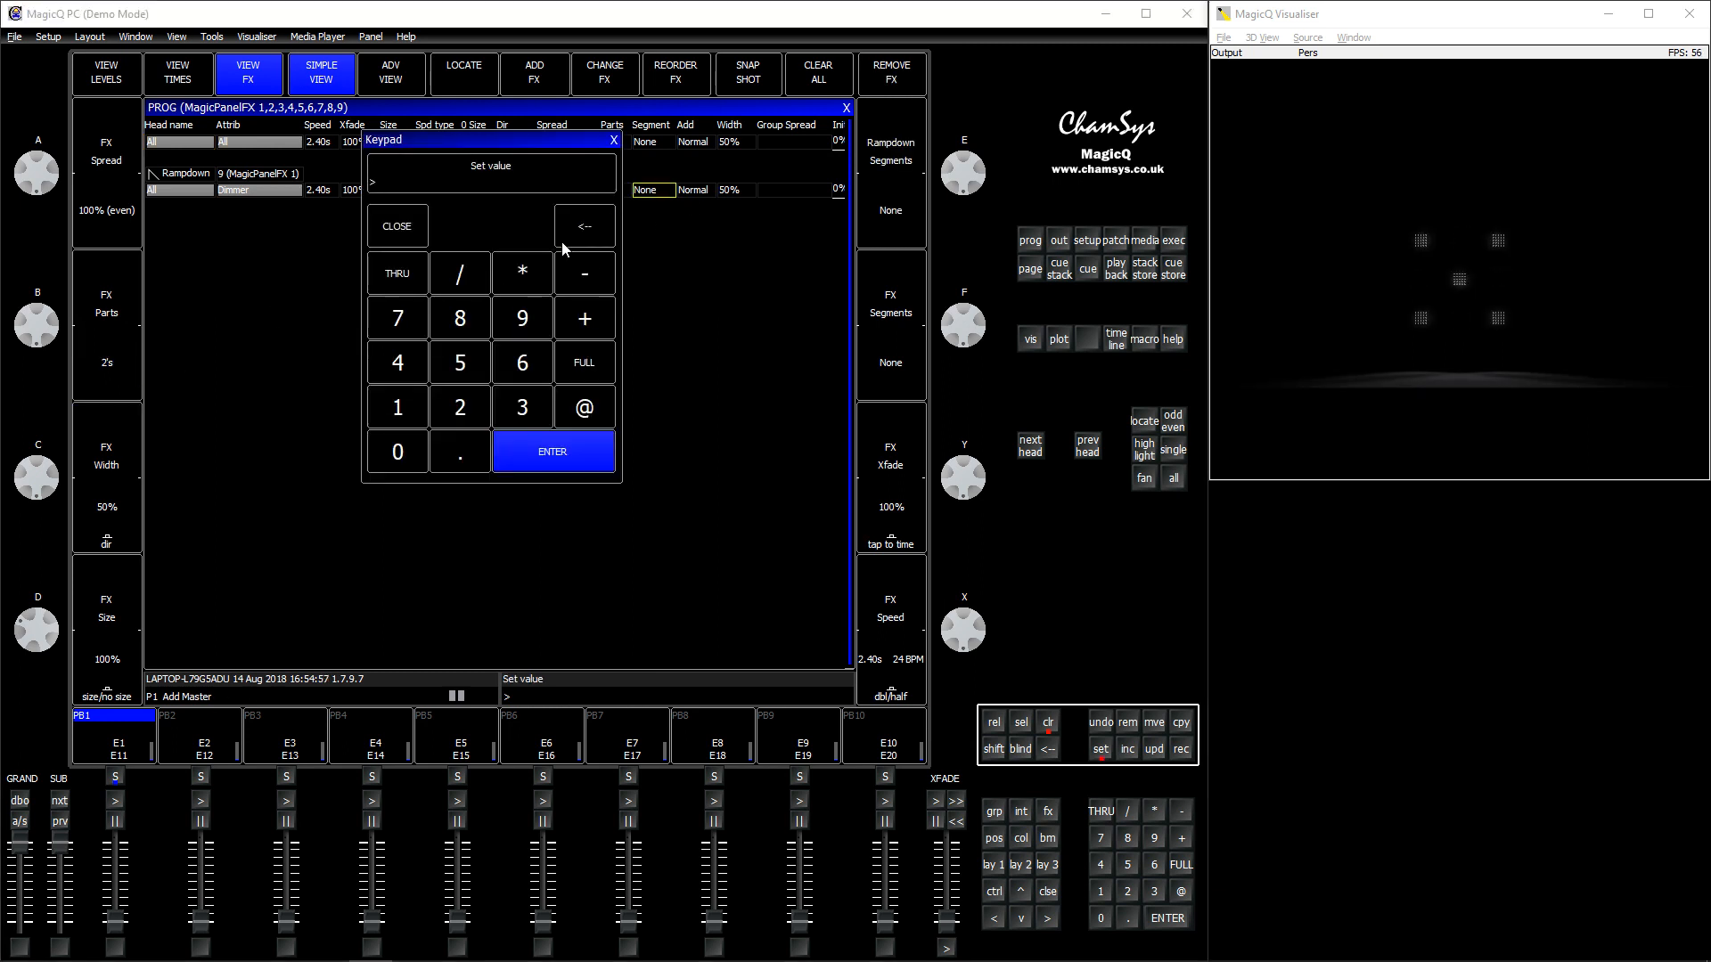
left_click(613, 140)
left_click(693, 190)
left_click(458, 273)
left_click(728, 191)
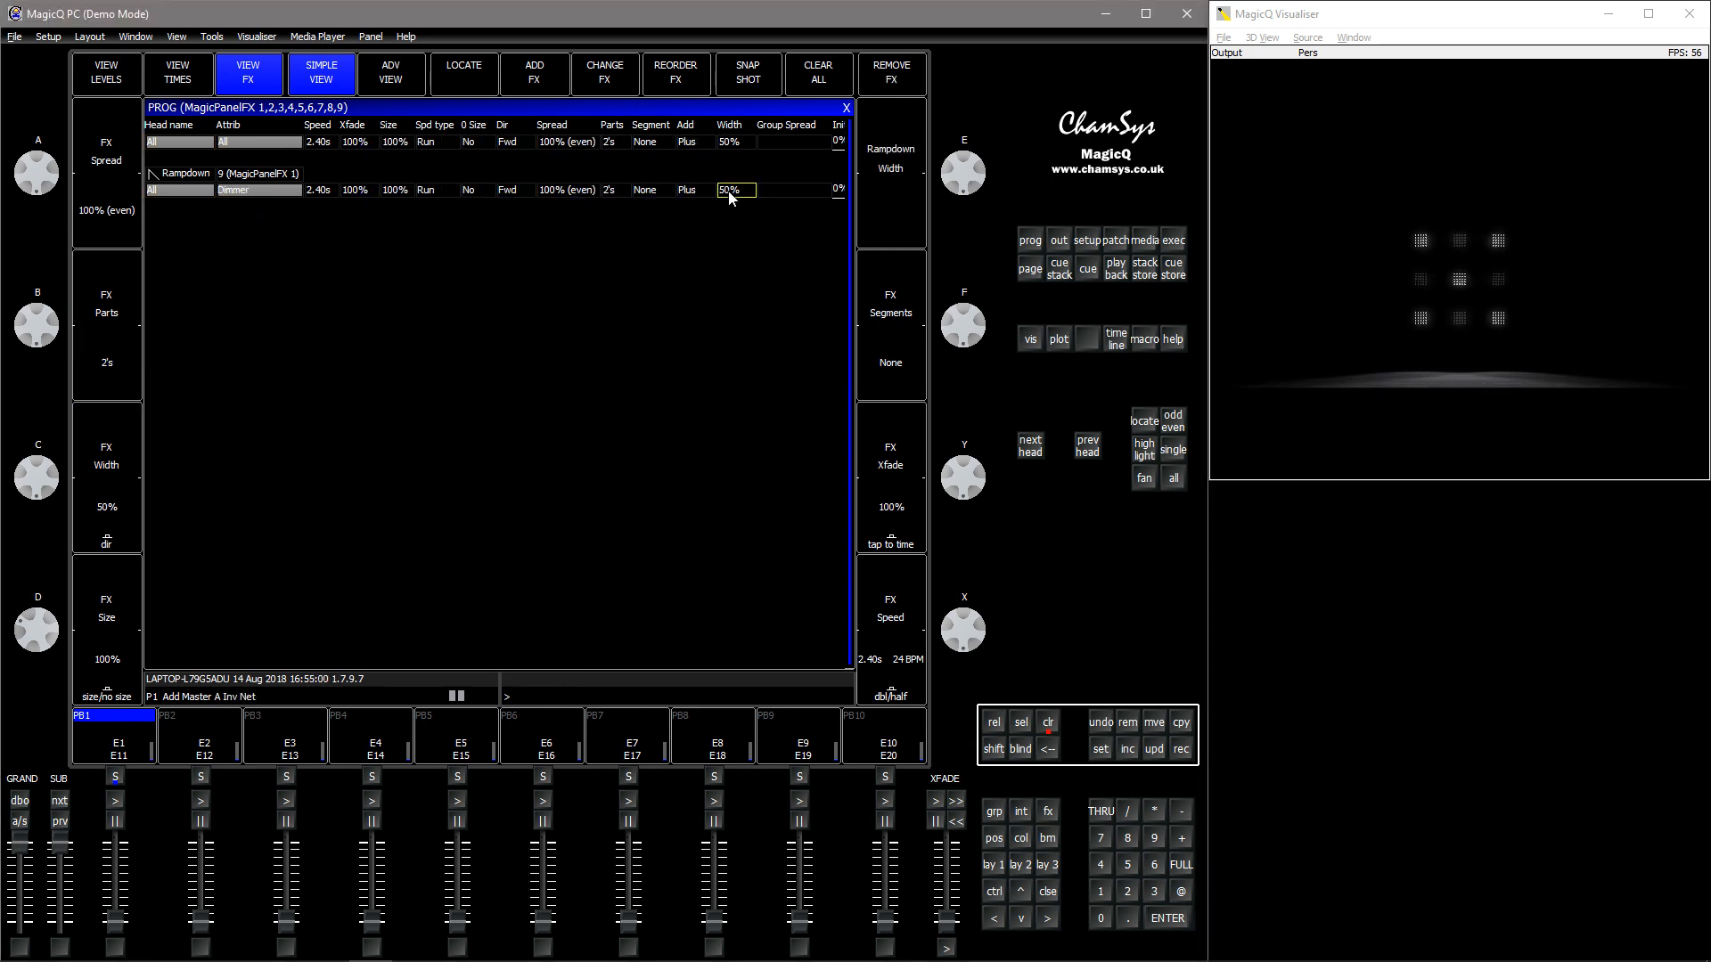
- Record the two-part rampdown FX onto the second Execute grid item
left_click(1173, 240)
left_click(1178, 751)
left_click(265, 269)
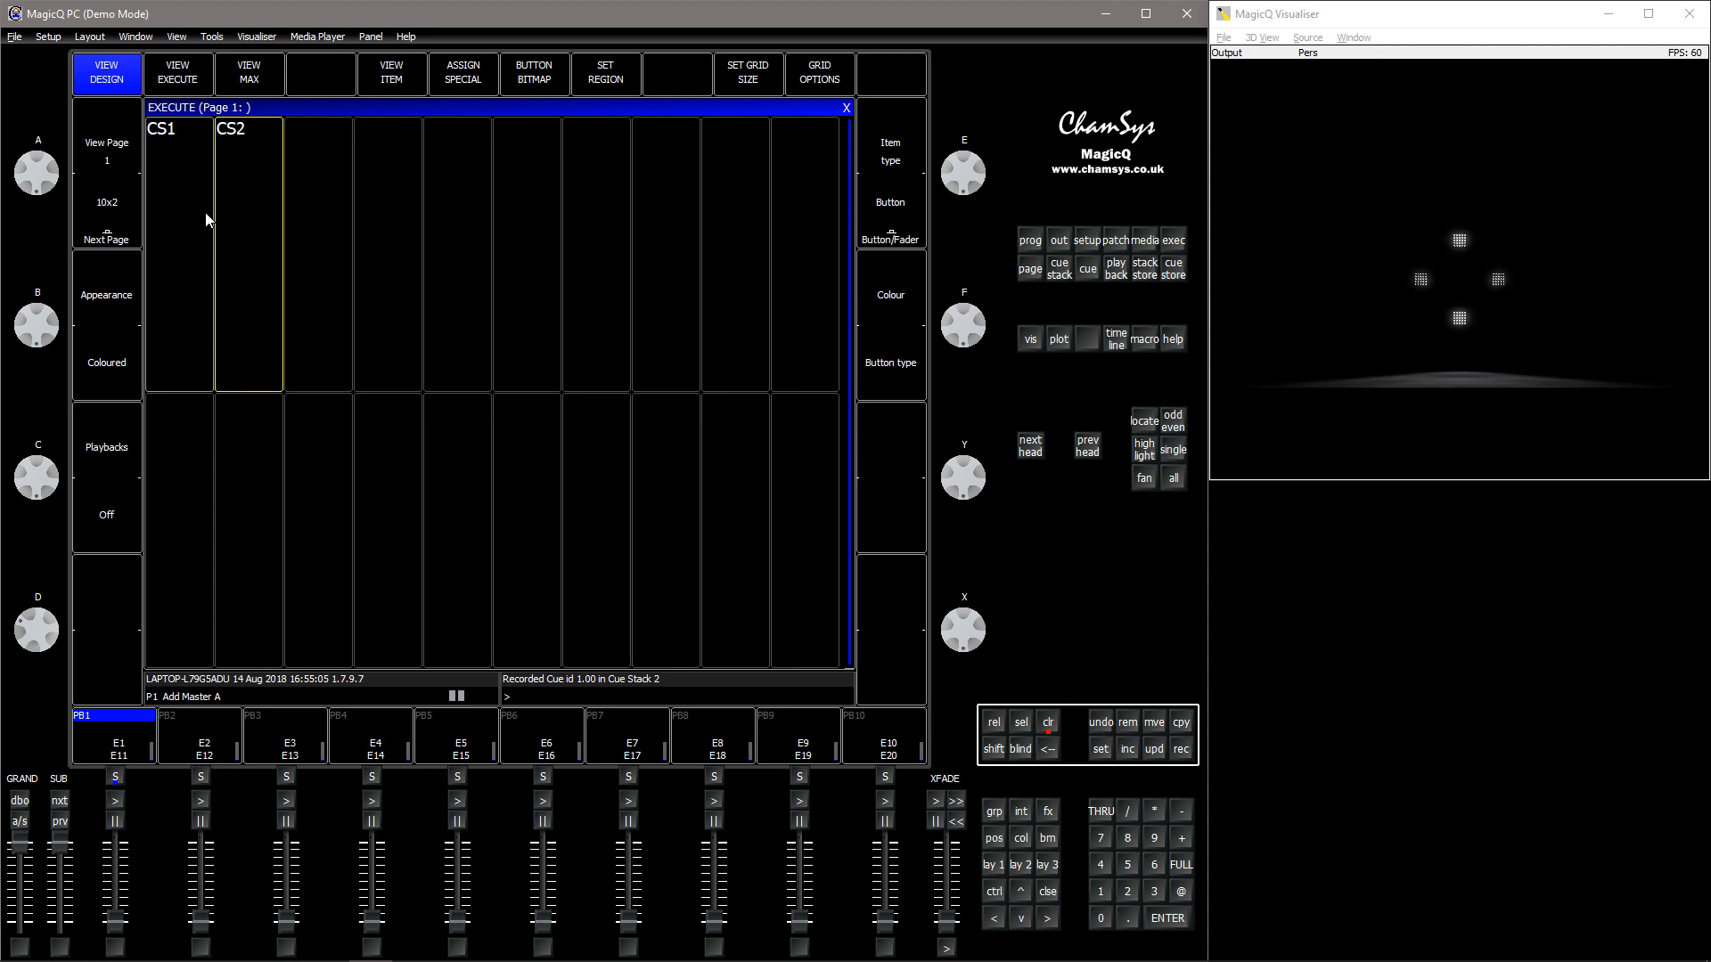
- Set the Rate Divisor in cue stack CS2's audio options to Div by 2 and return to the Execute window
left_click(233, 164)
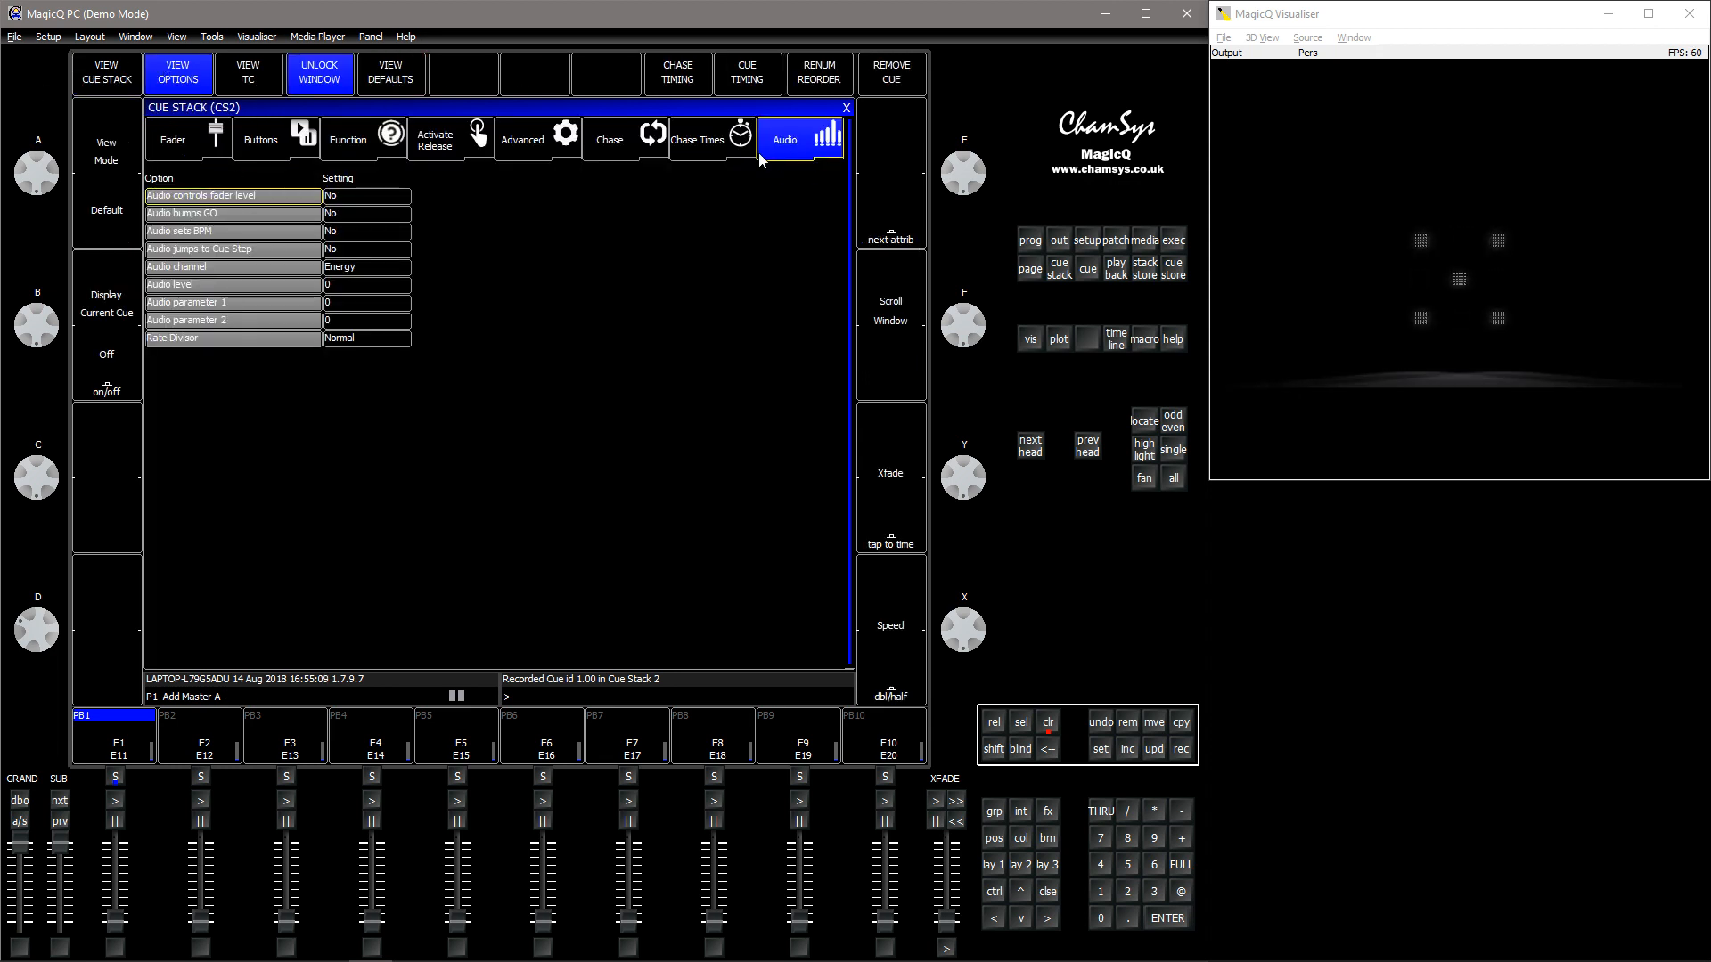
left_click(365, 339)
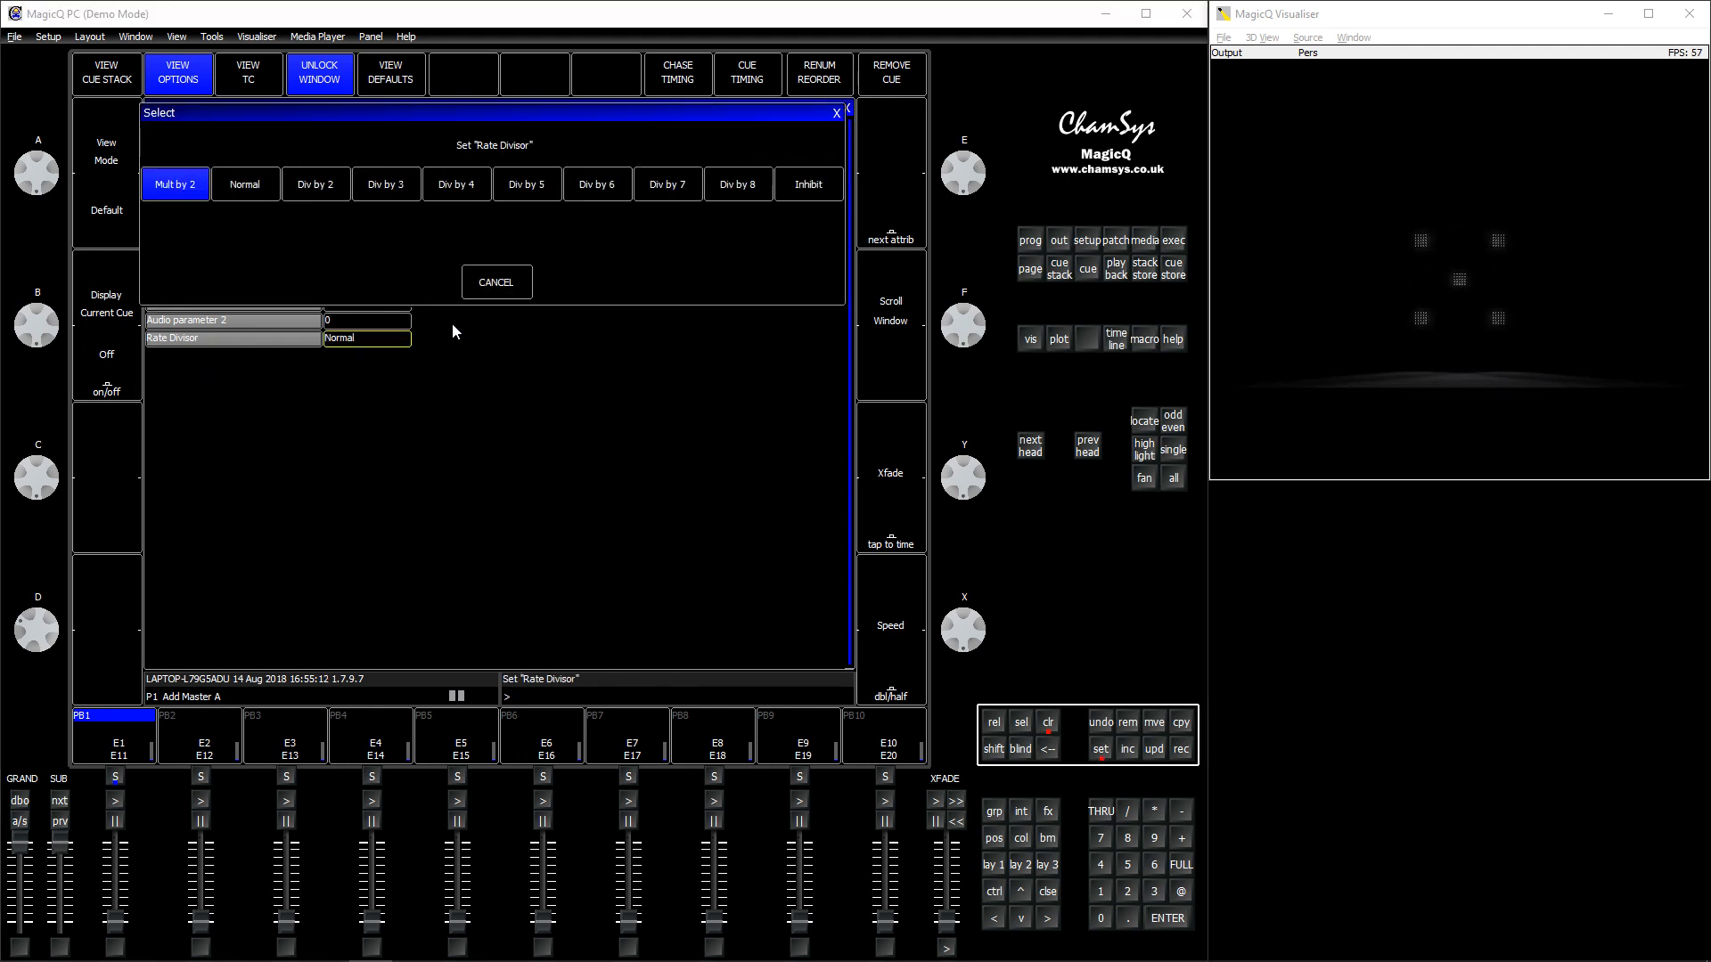
left_click(316, 187)
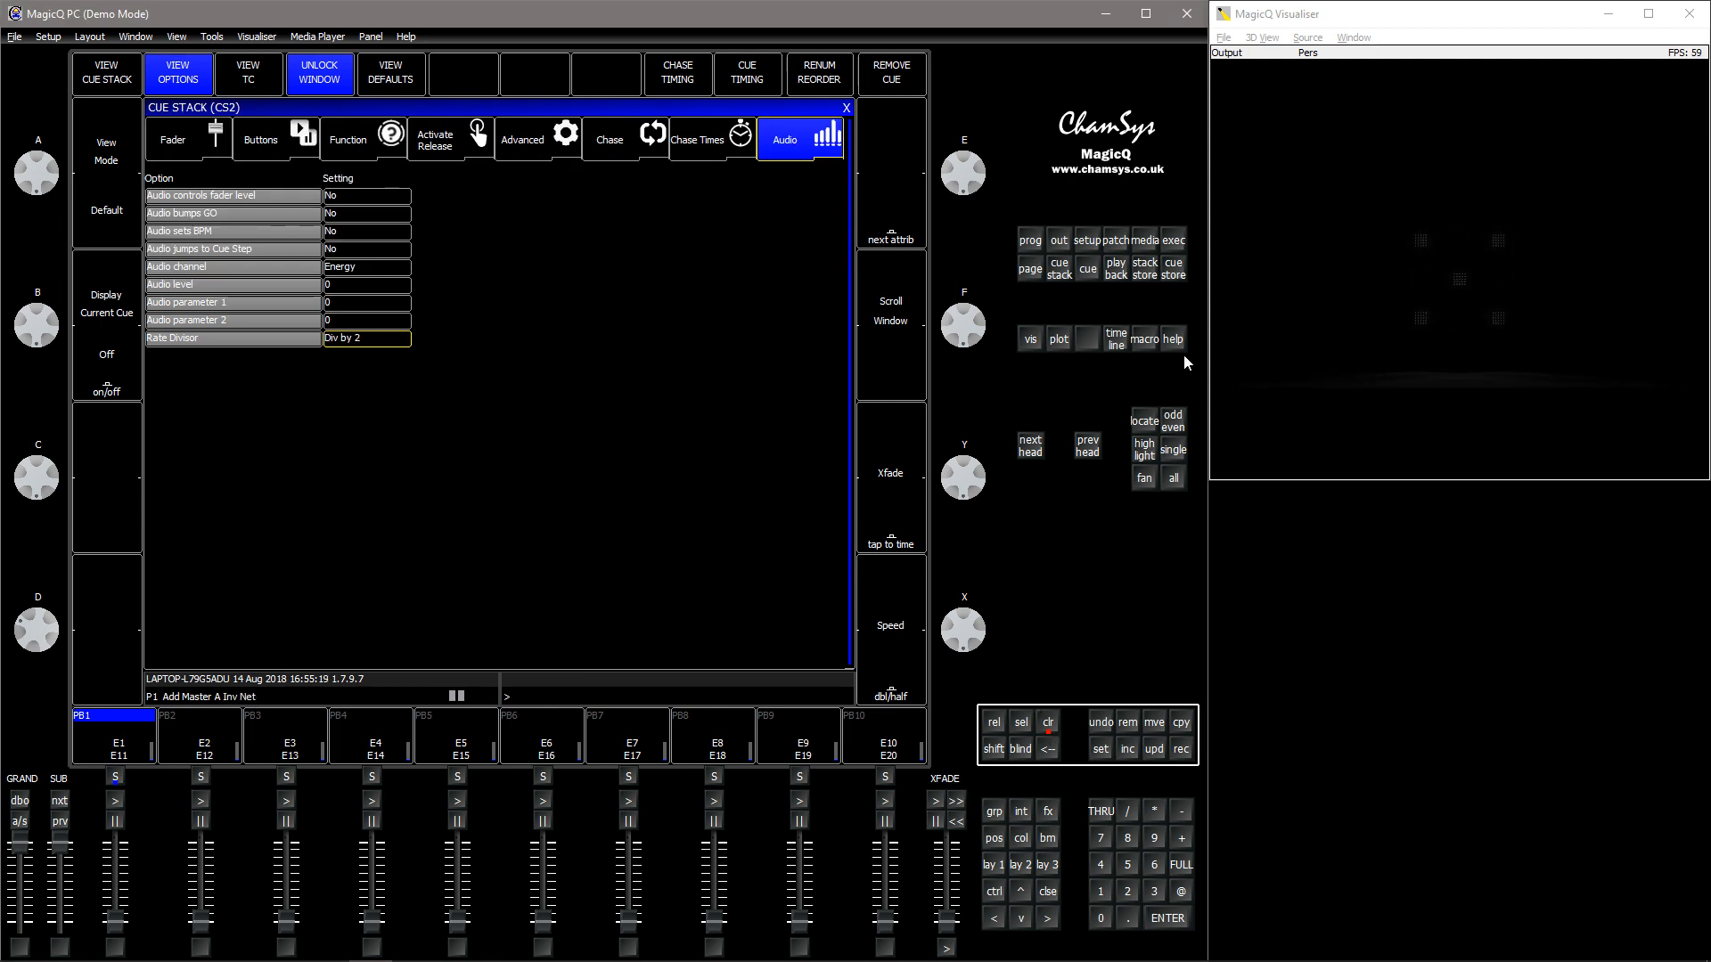
left_click(1175, 240)
left_click(1101, 748)
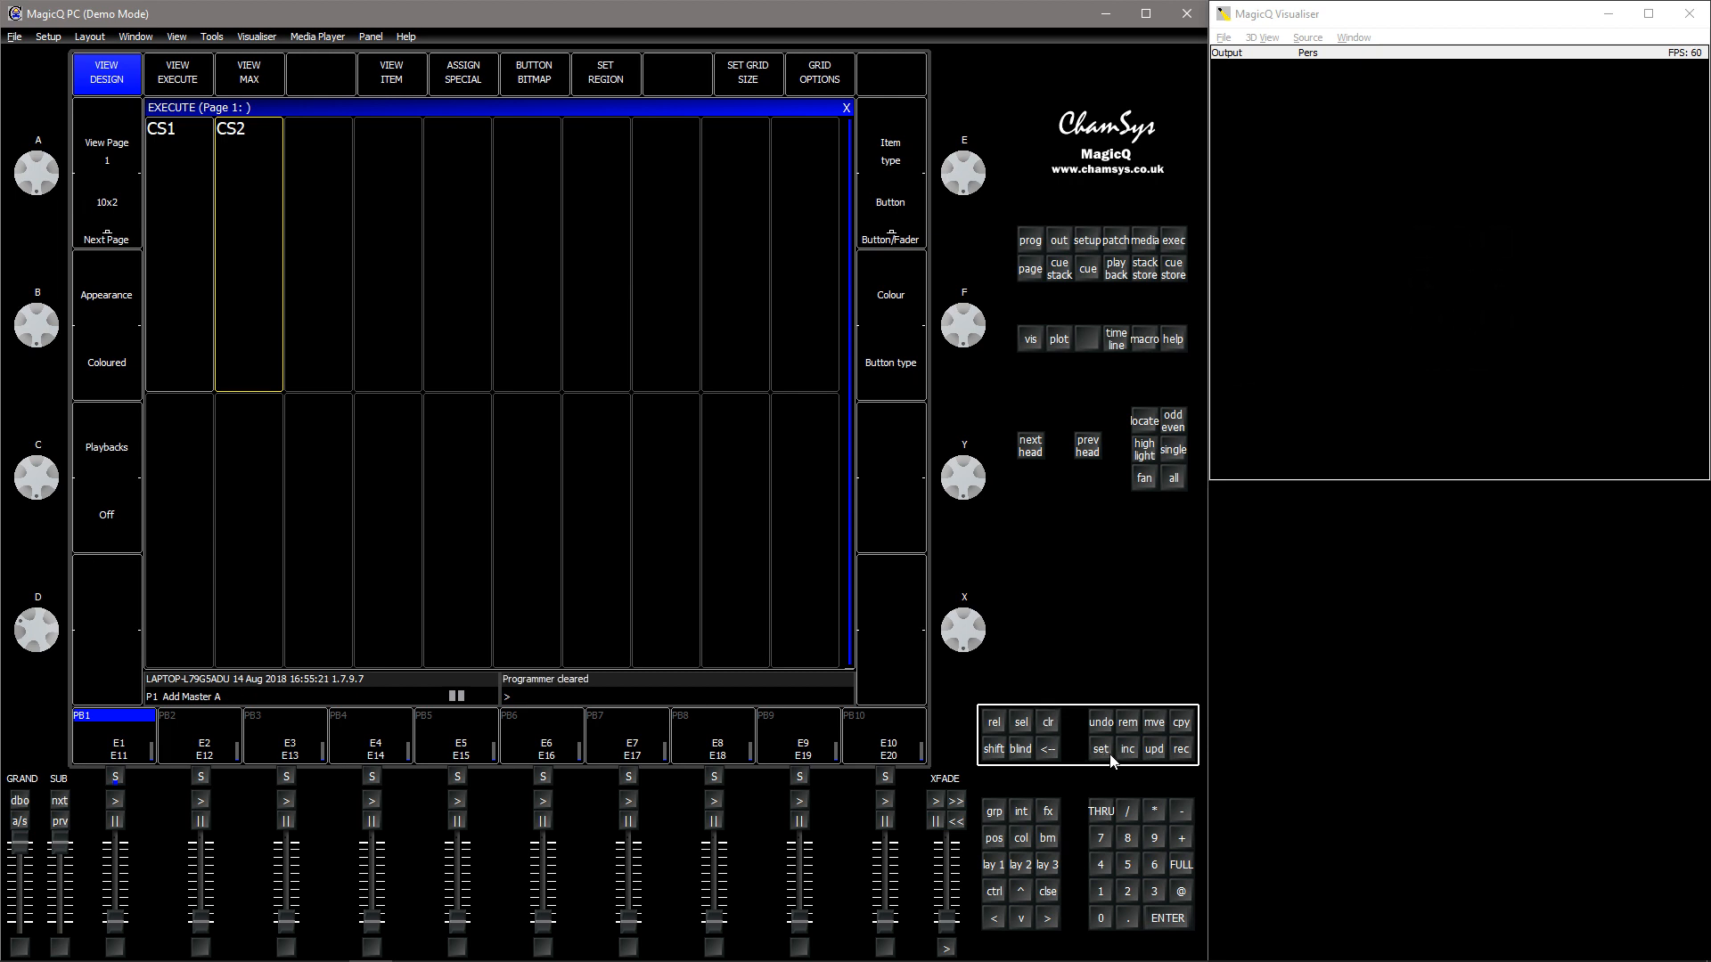
left_click(267, 356)
type("D")
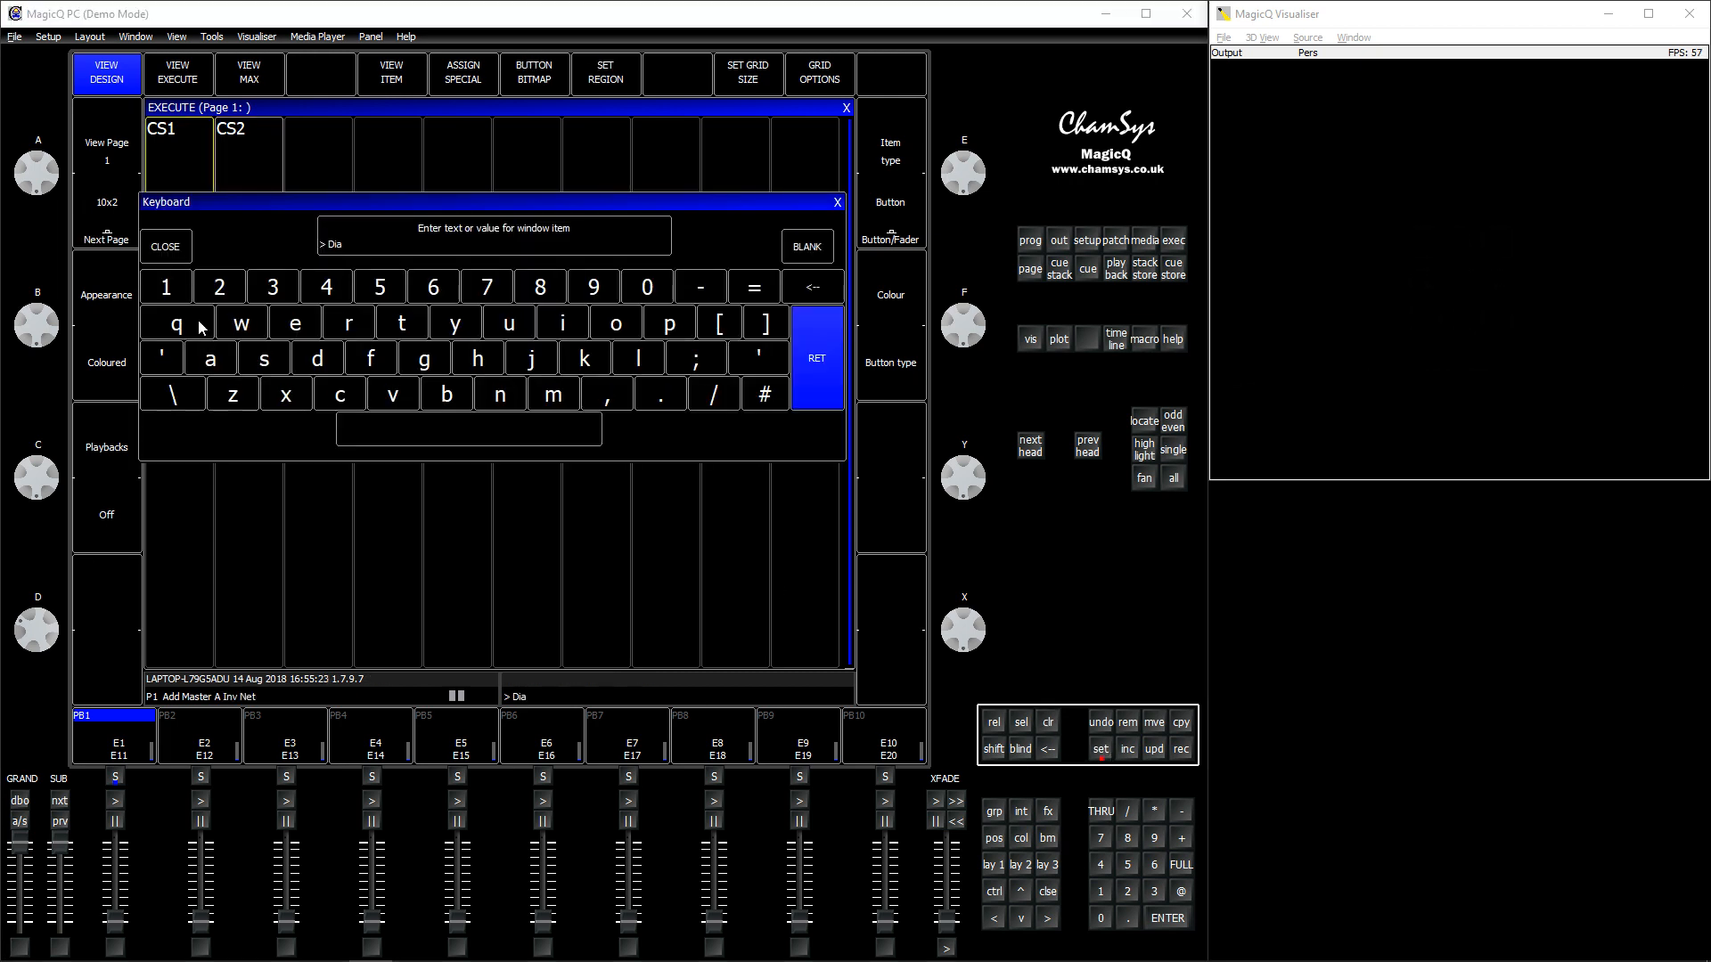
type("ia")
key("Return")
- Name the CS1 item on the Execute grid Full
left_click(1100, 749)
left_click(176, 283)
type("Full")
key("Return")
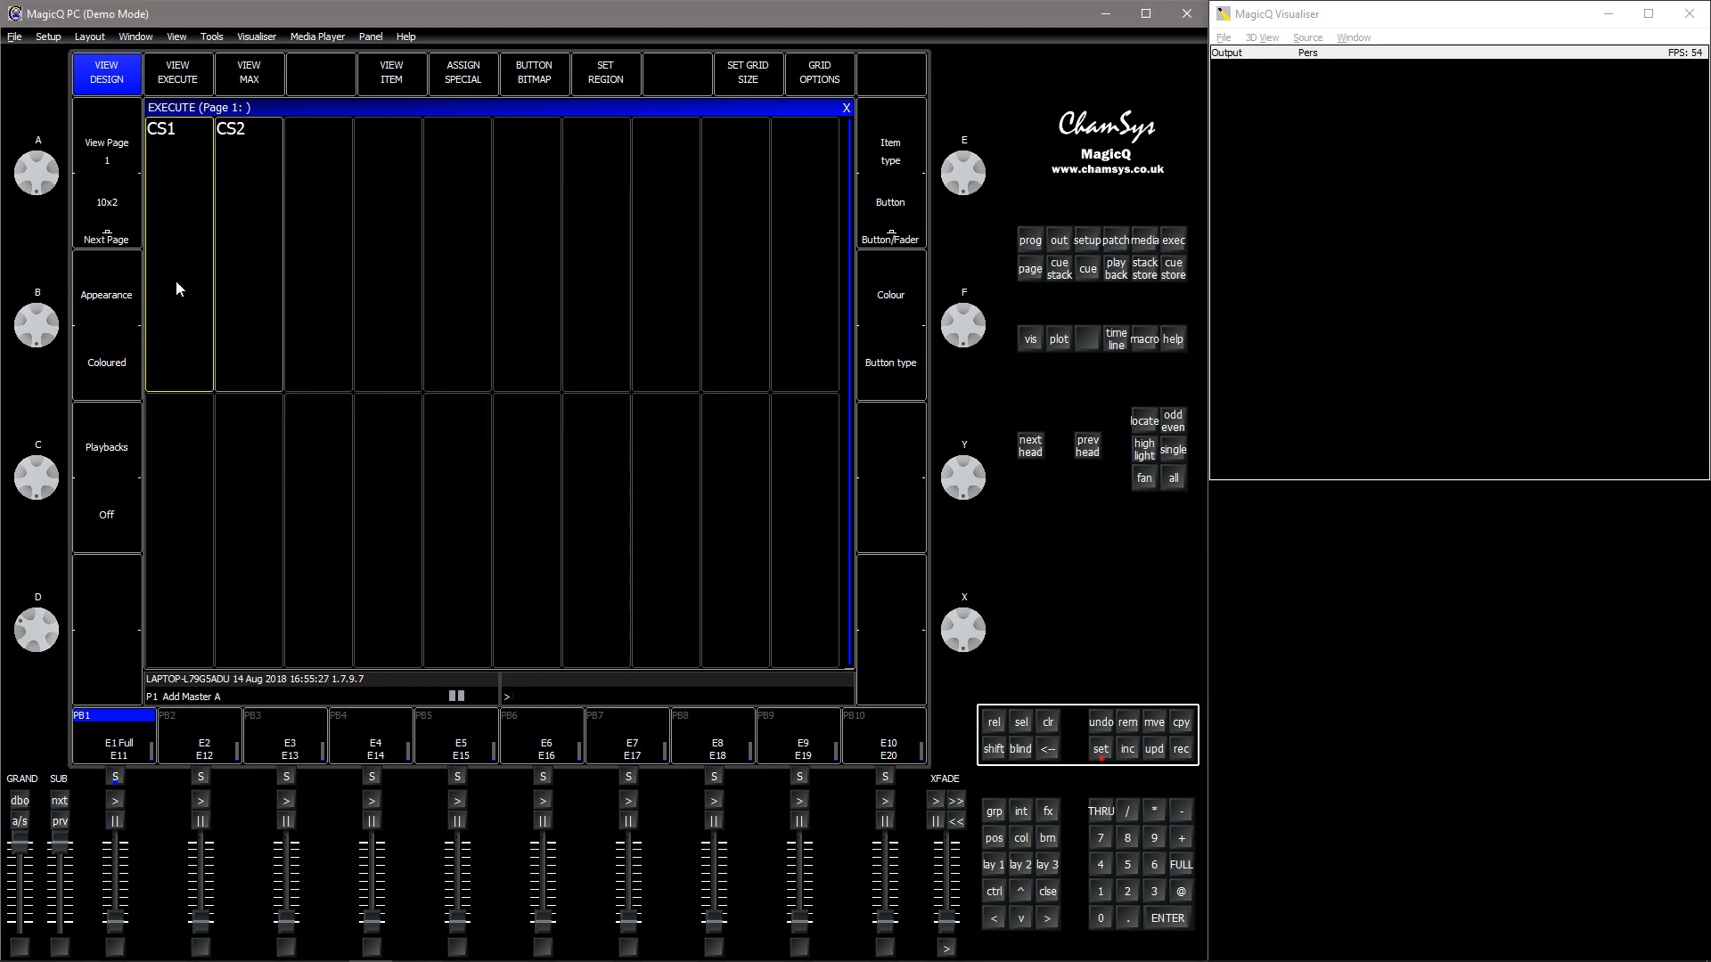
- Name the CS2 item on the Execute grid 2 Parts
left_click(1101, 749)
left_click(245, 320)
type("2Parts")
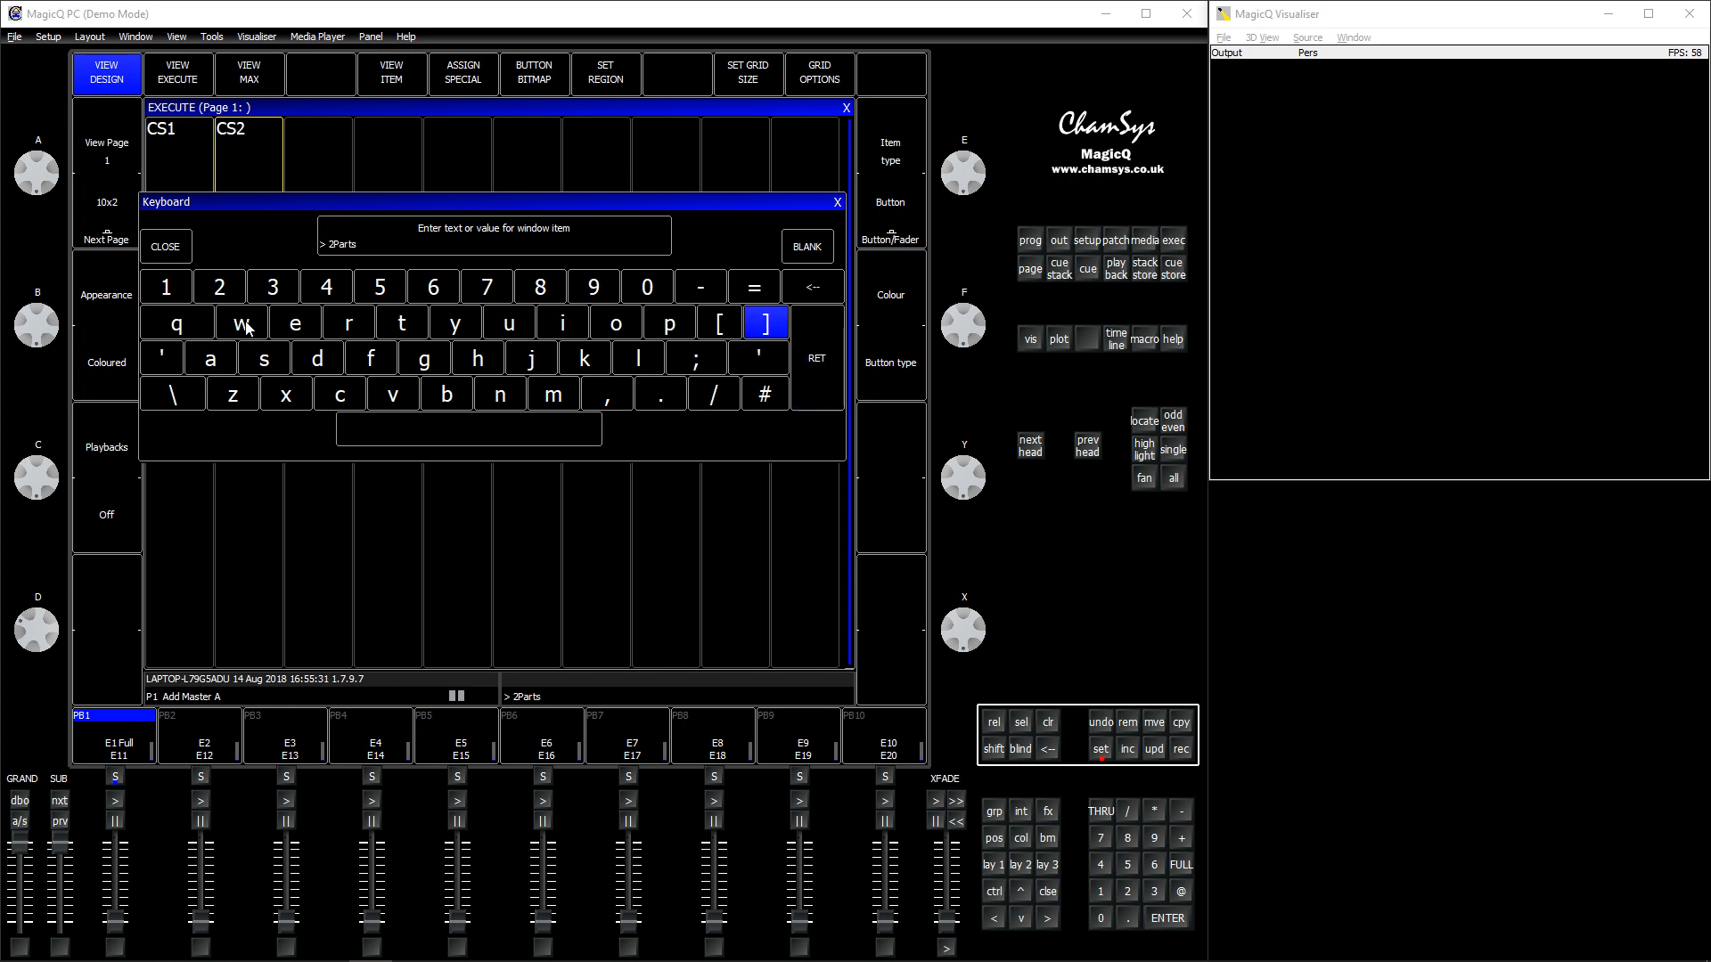
type(" Pa")
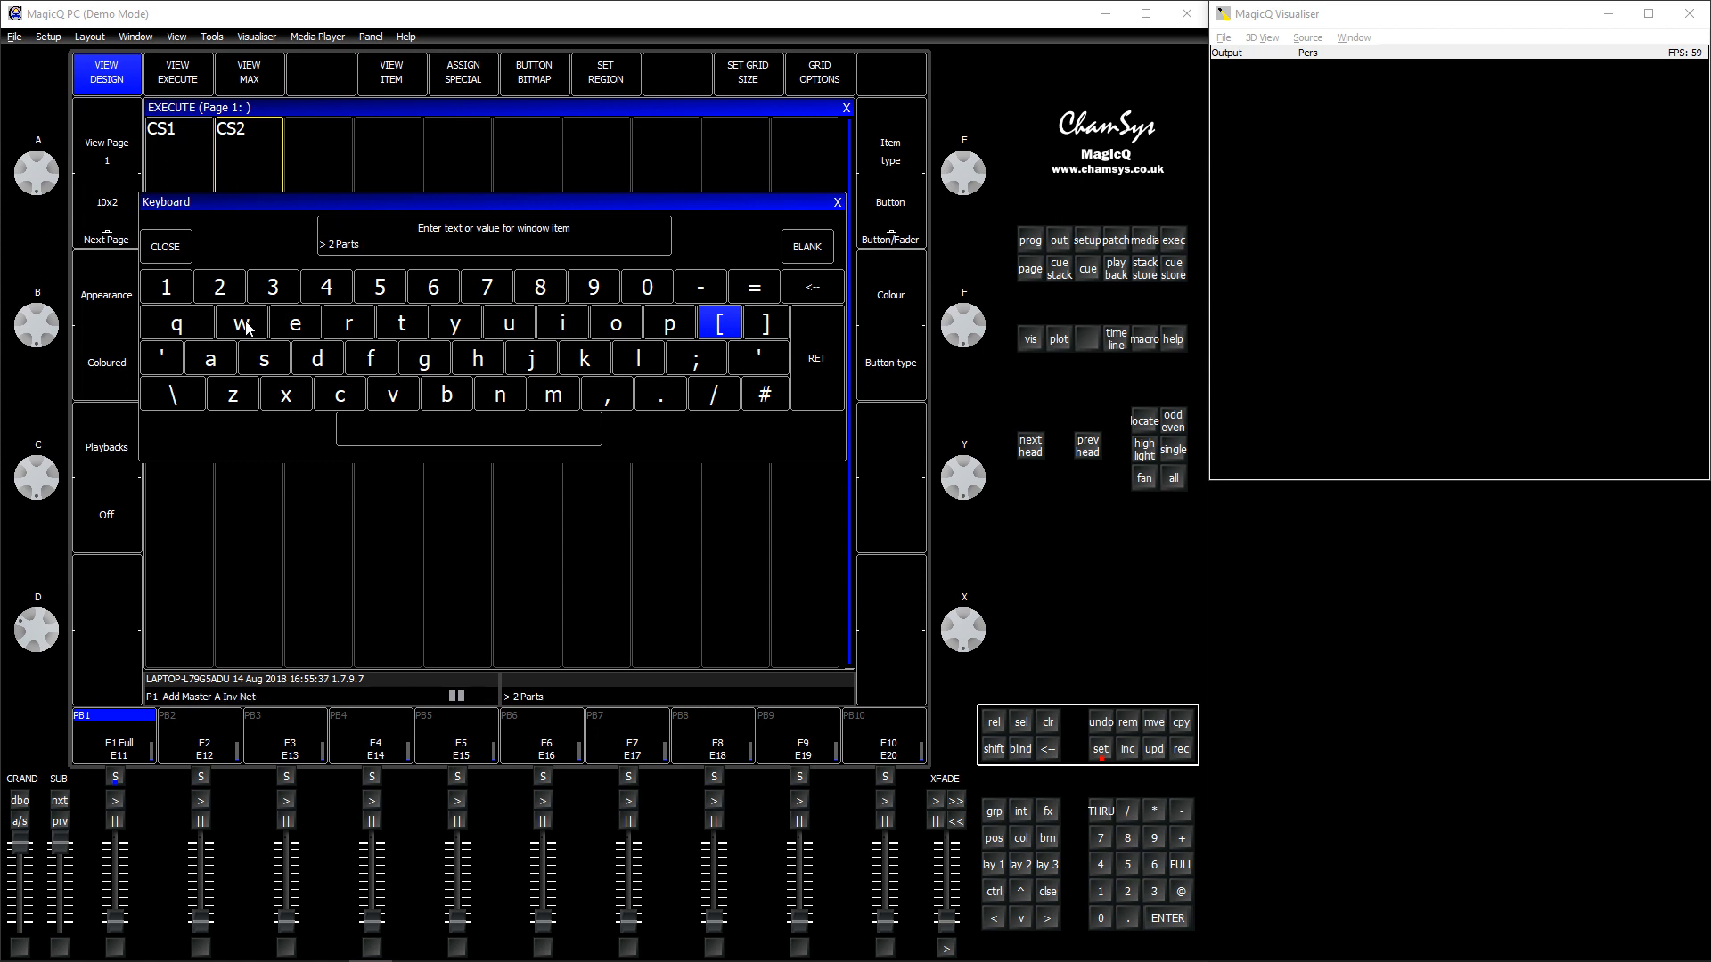
key("Return")
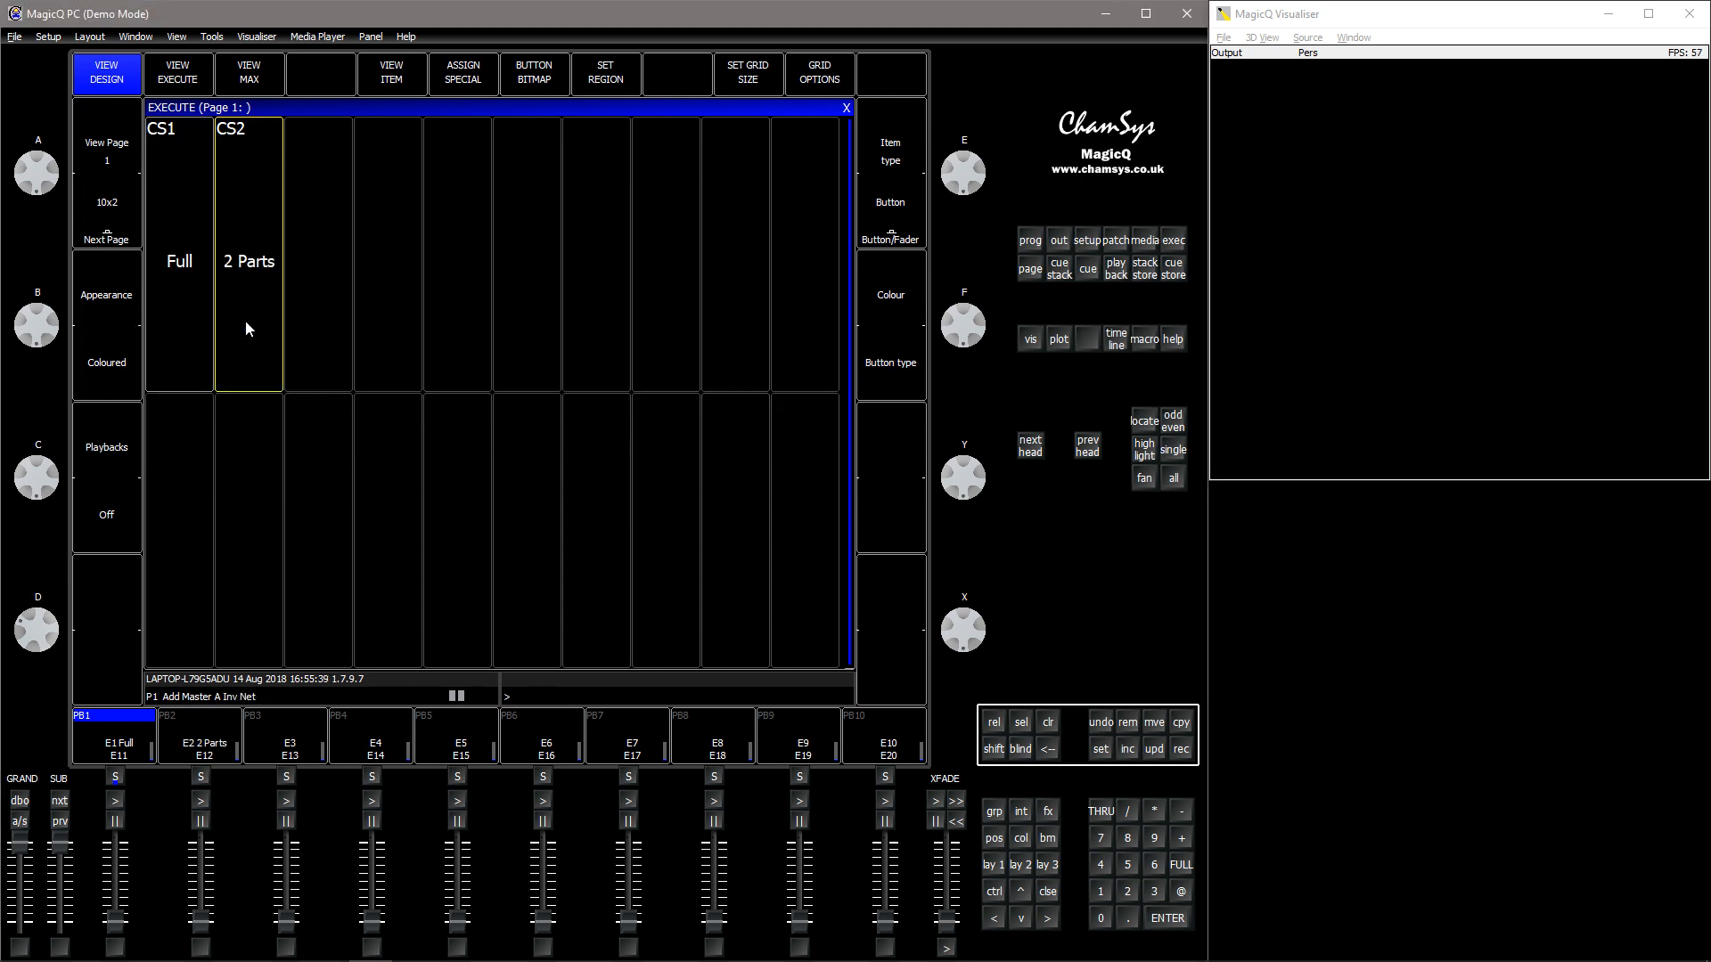
- Assign the special Rate Params function Tap rate to the third Execute grid item
left_click(307, 316)
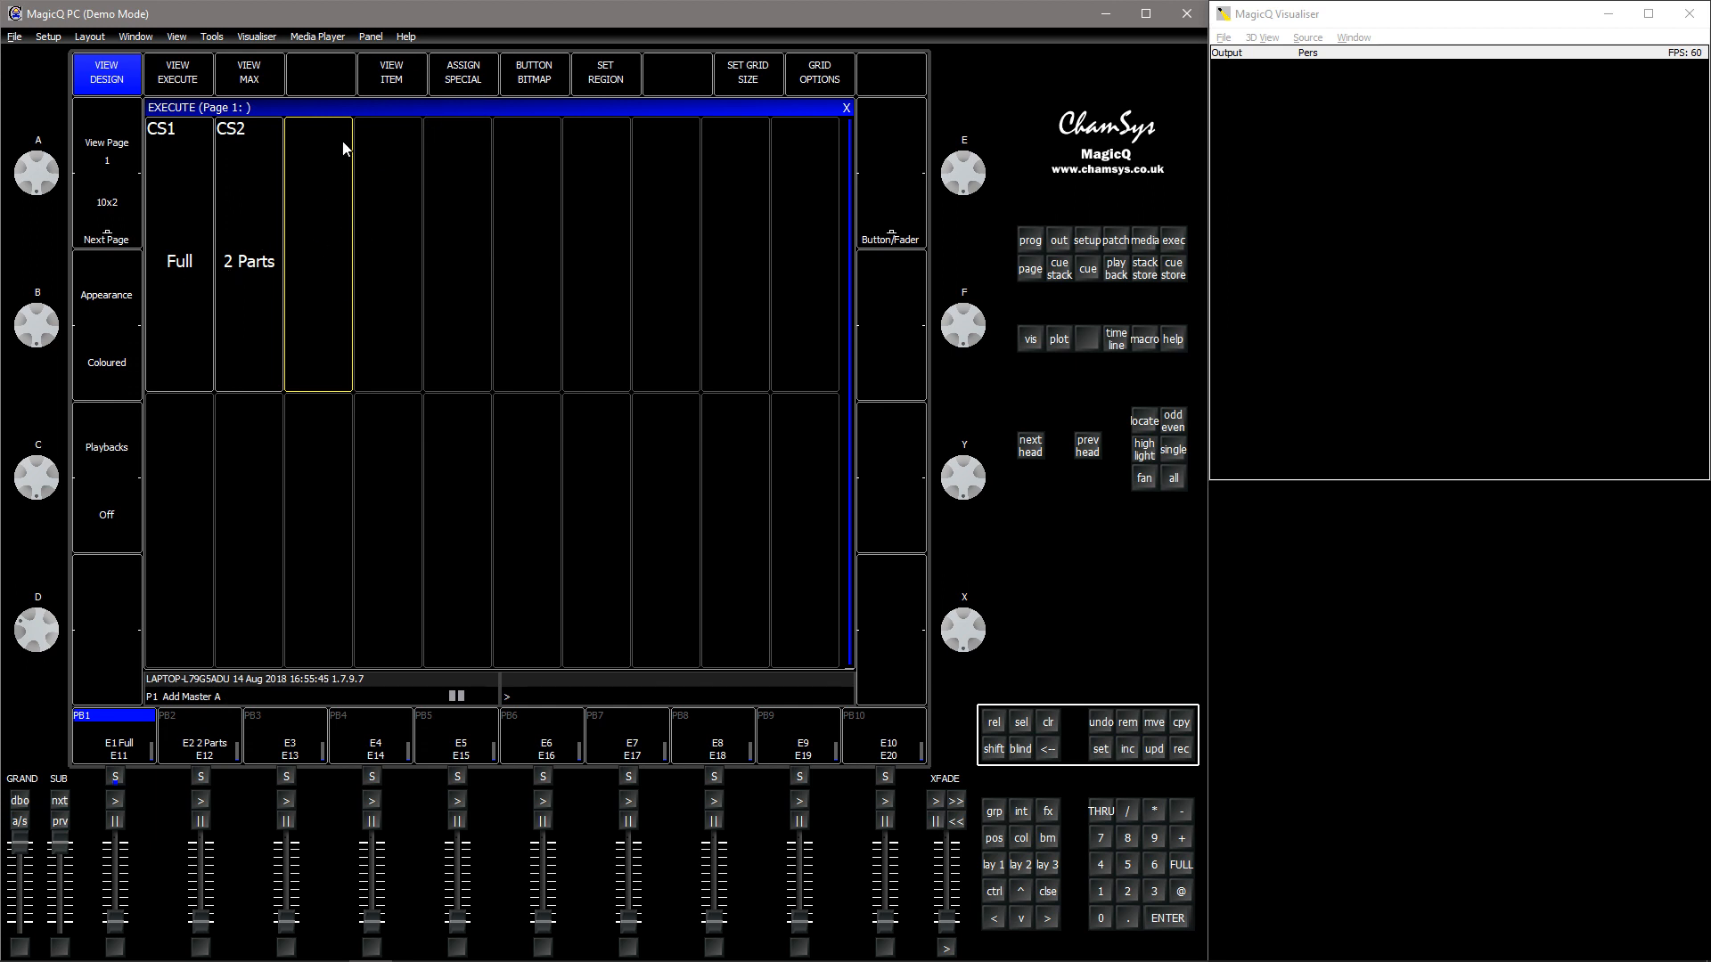
left_click(472, 82)
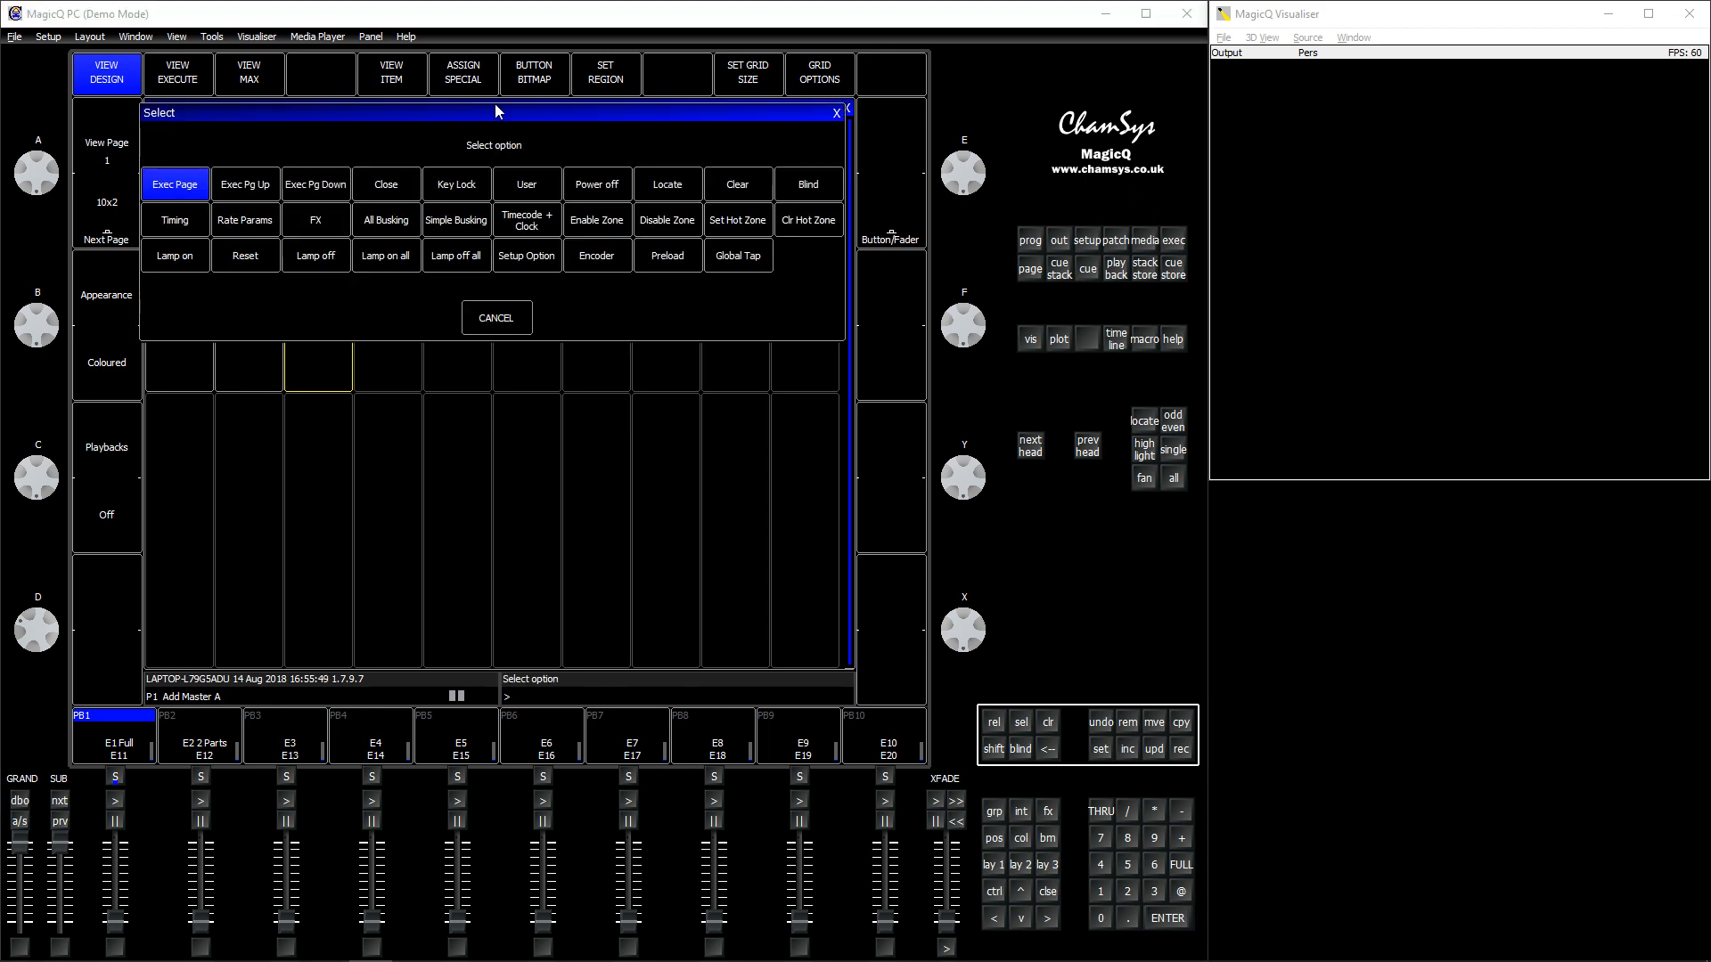
left_click(259, 223)
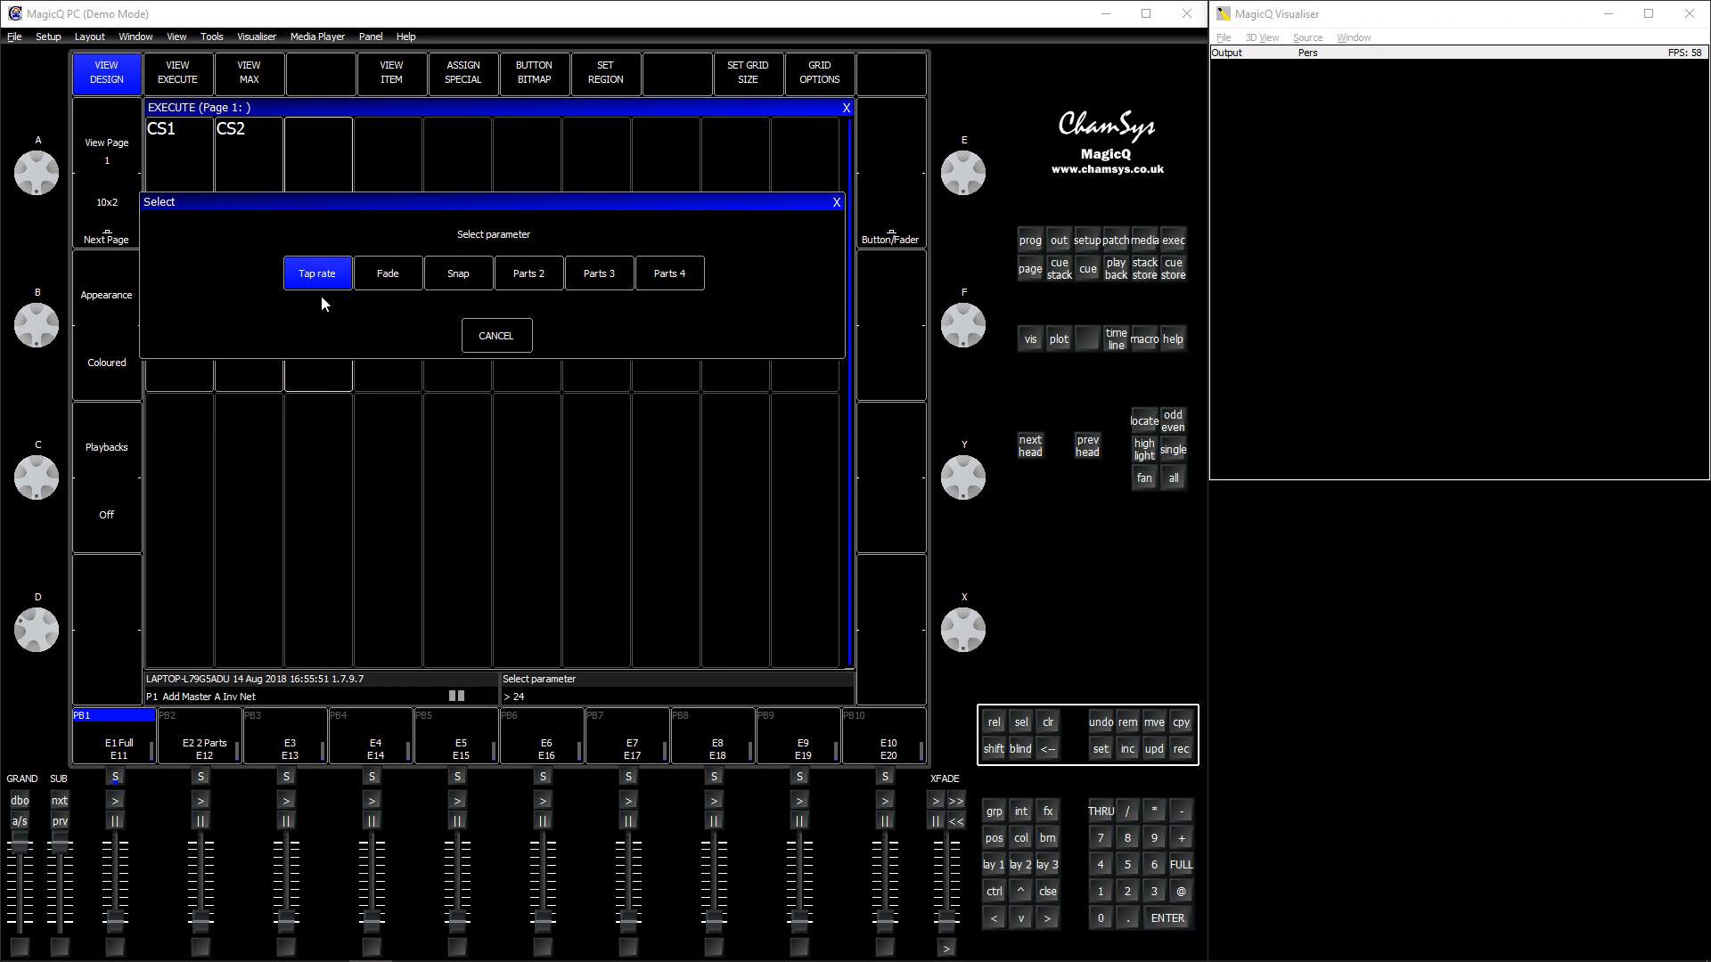
left_click(317, 274)
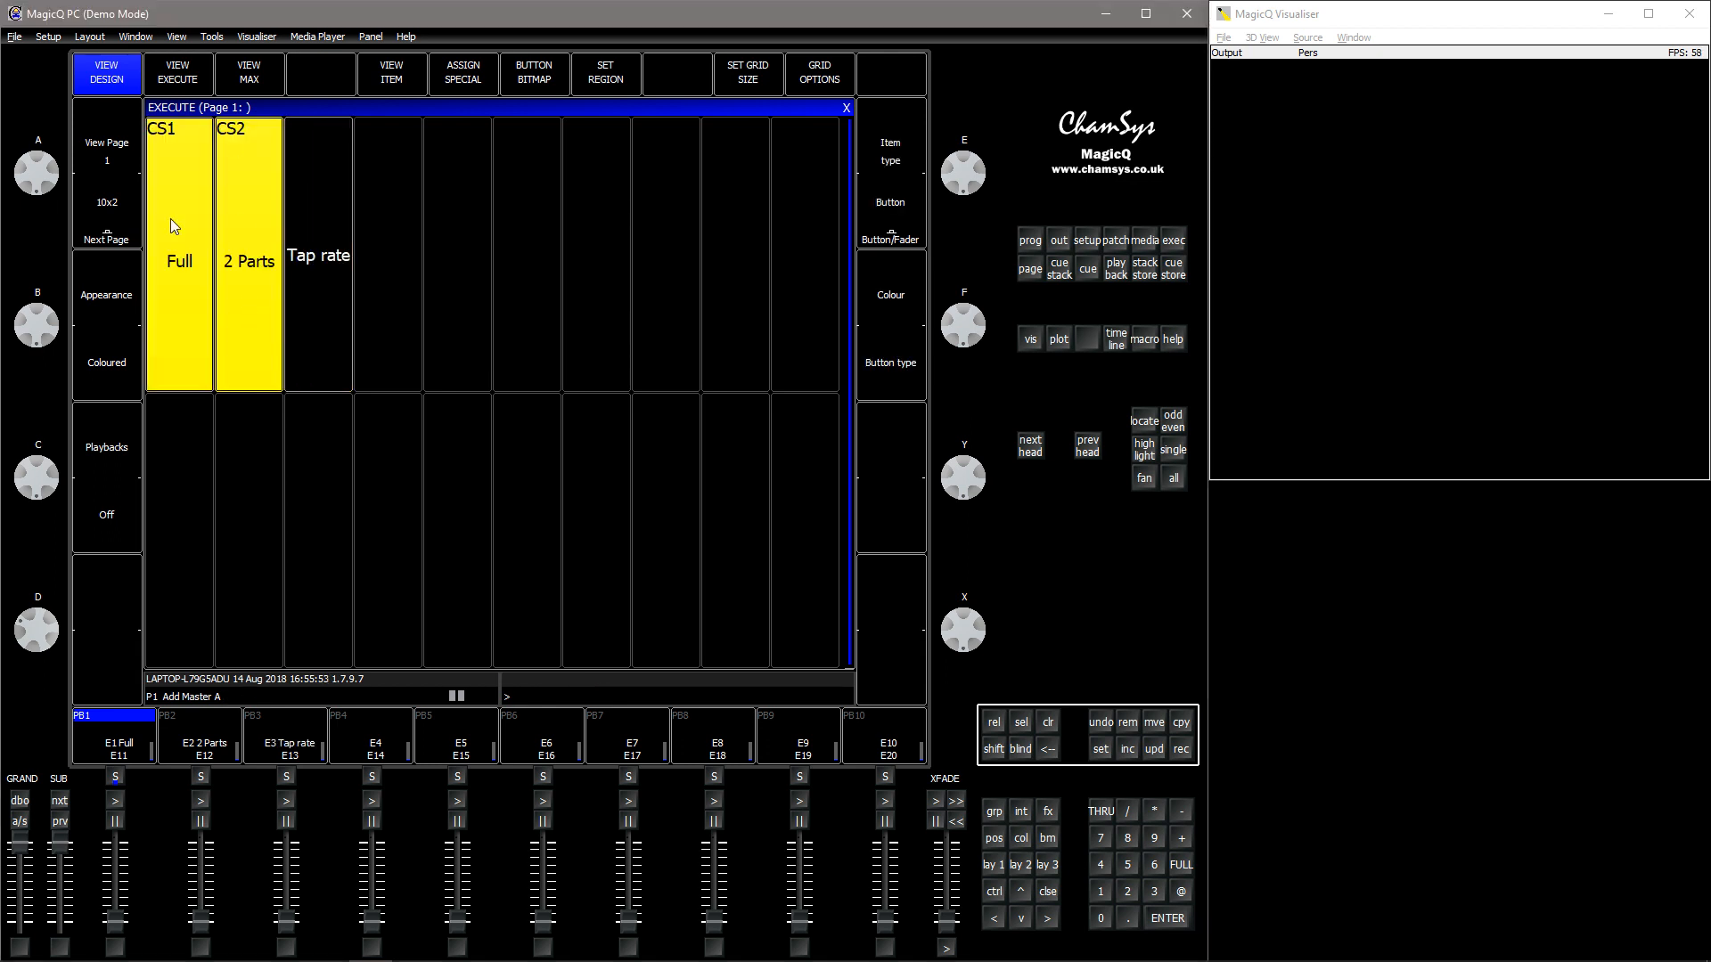
- Change the item type of the Full and 2 Parts items to Button (So)
left_click(917, 238)
left_click(918, 239)
- Test the Full and 2 Parts buttons by activating them alternately, and release all playbacks
left_click(194, 311)
left_click(253, 308)
left_click(191, 313)
left_click(239, 313)
left_click(184, 319)
left_click(1049, 723)
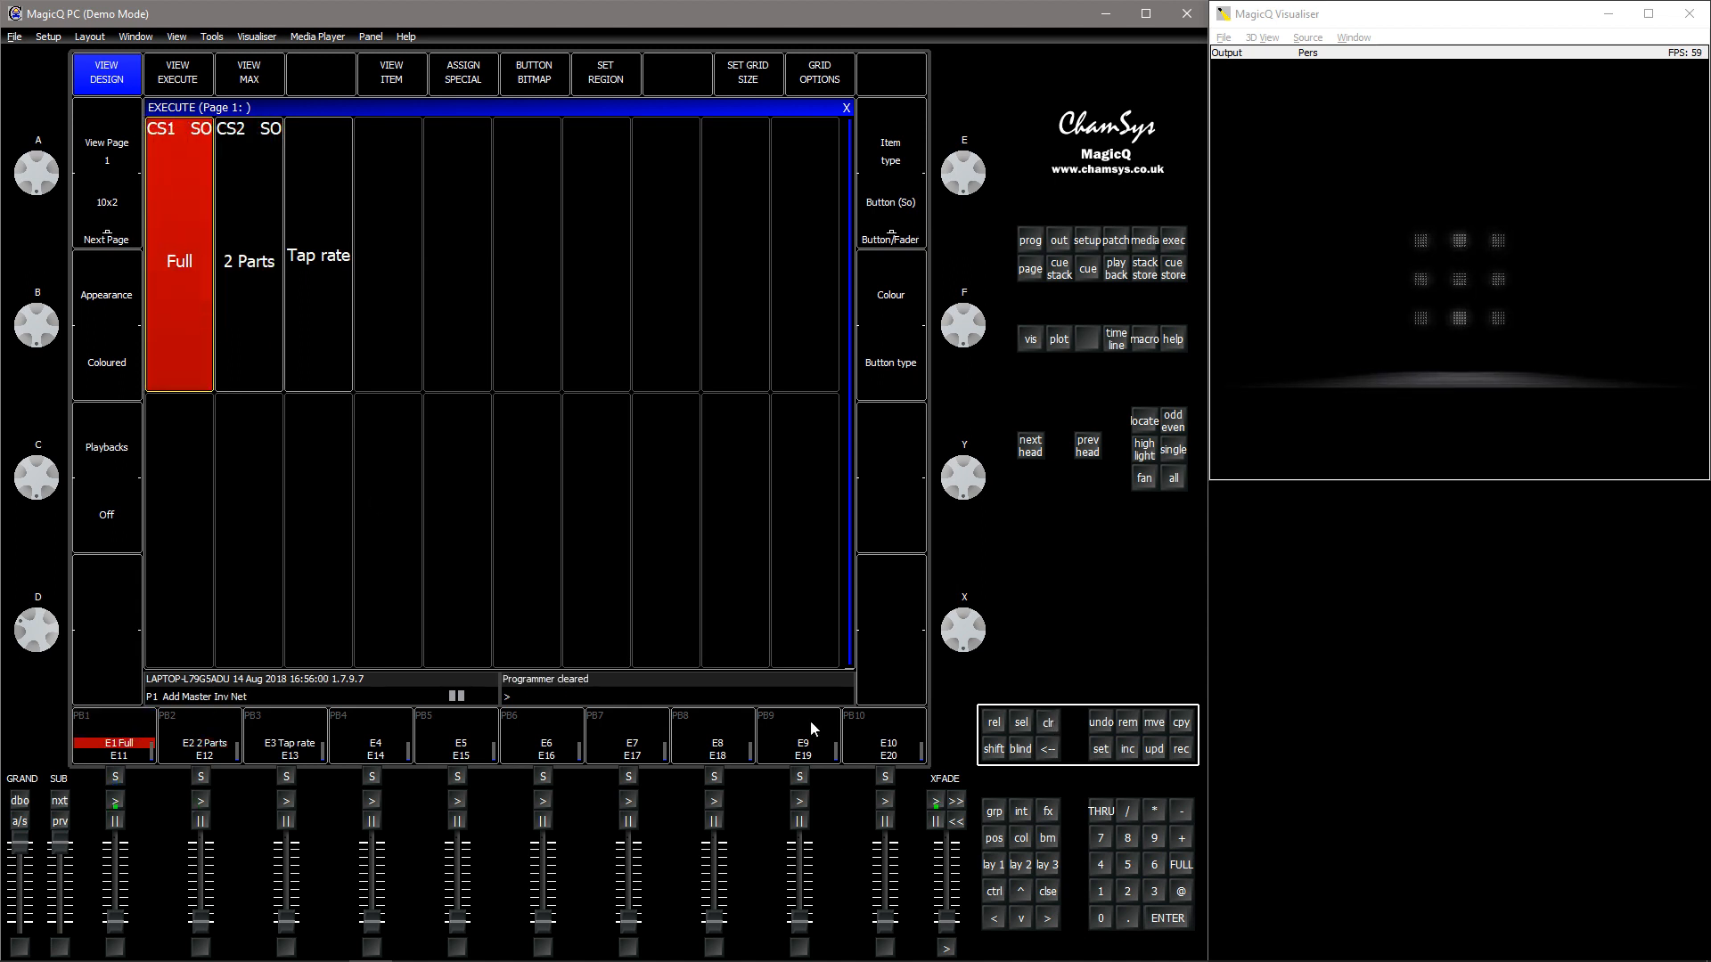
left_click(998, 724)
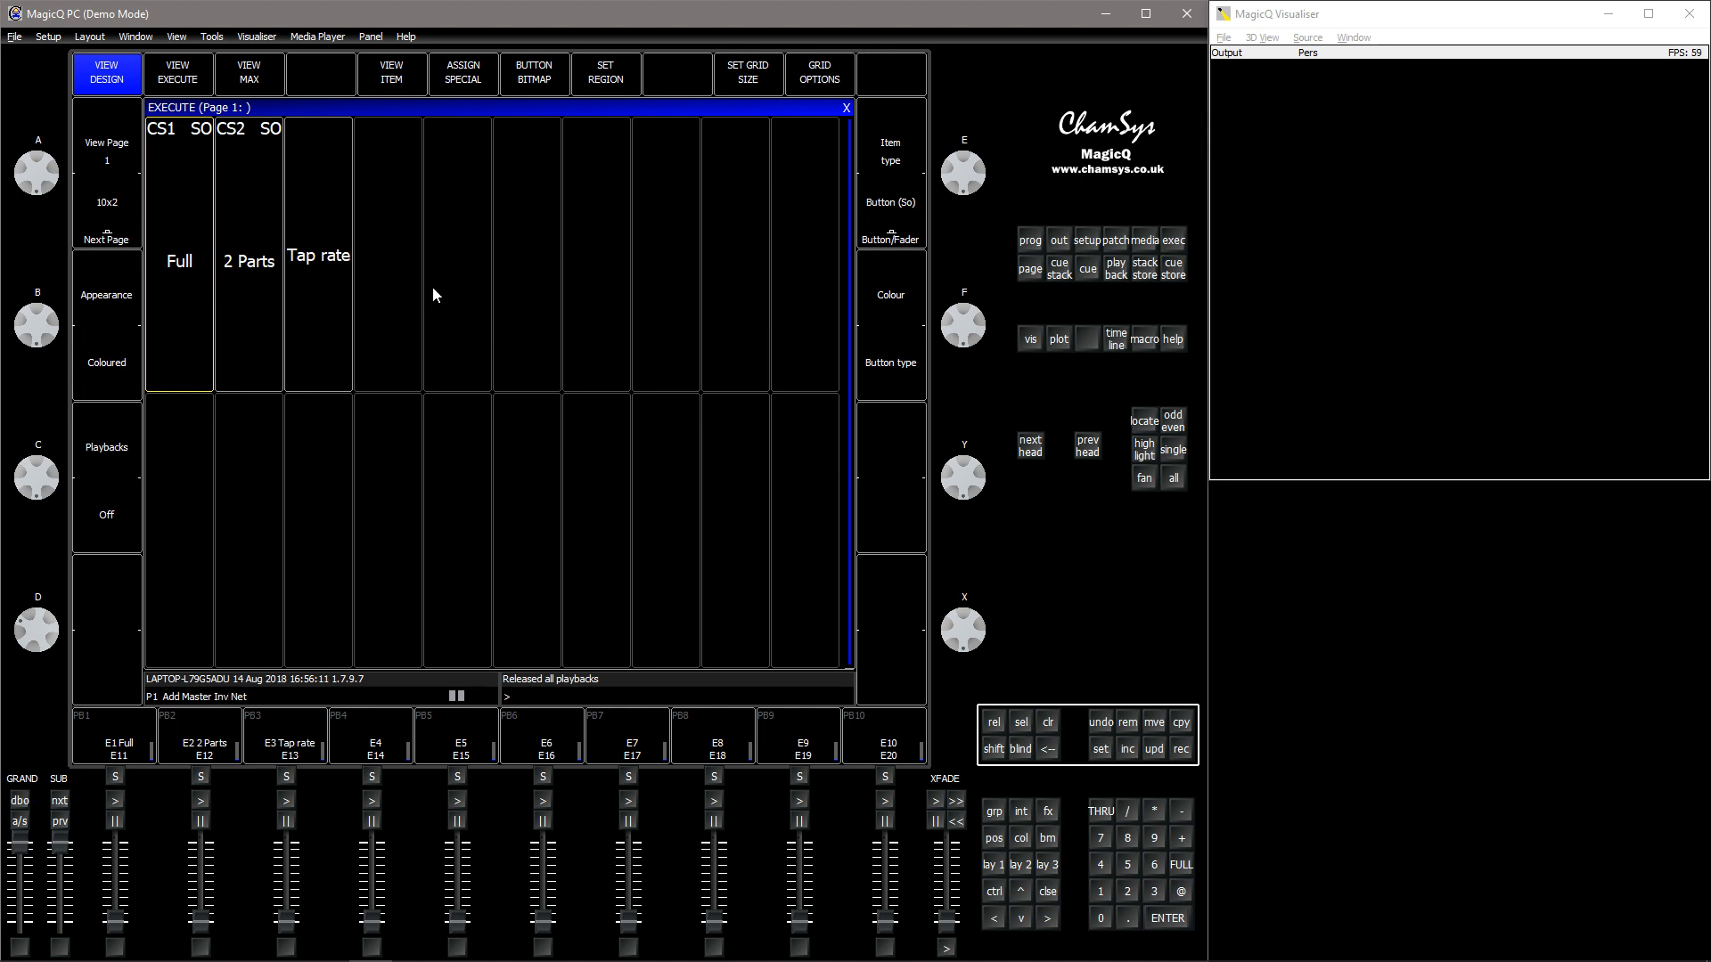
- Set a region for the Full, 2 Parts and Tap rate items on the Execute grid
left_click_drag(158, 343, 309, 349)
left_click(623, 89)
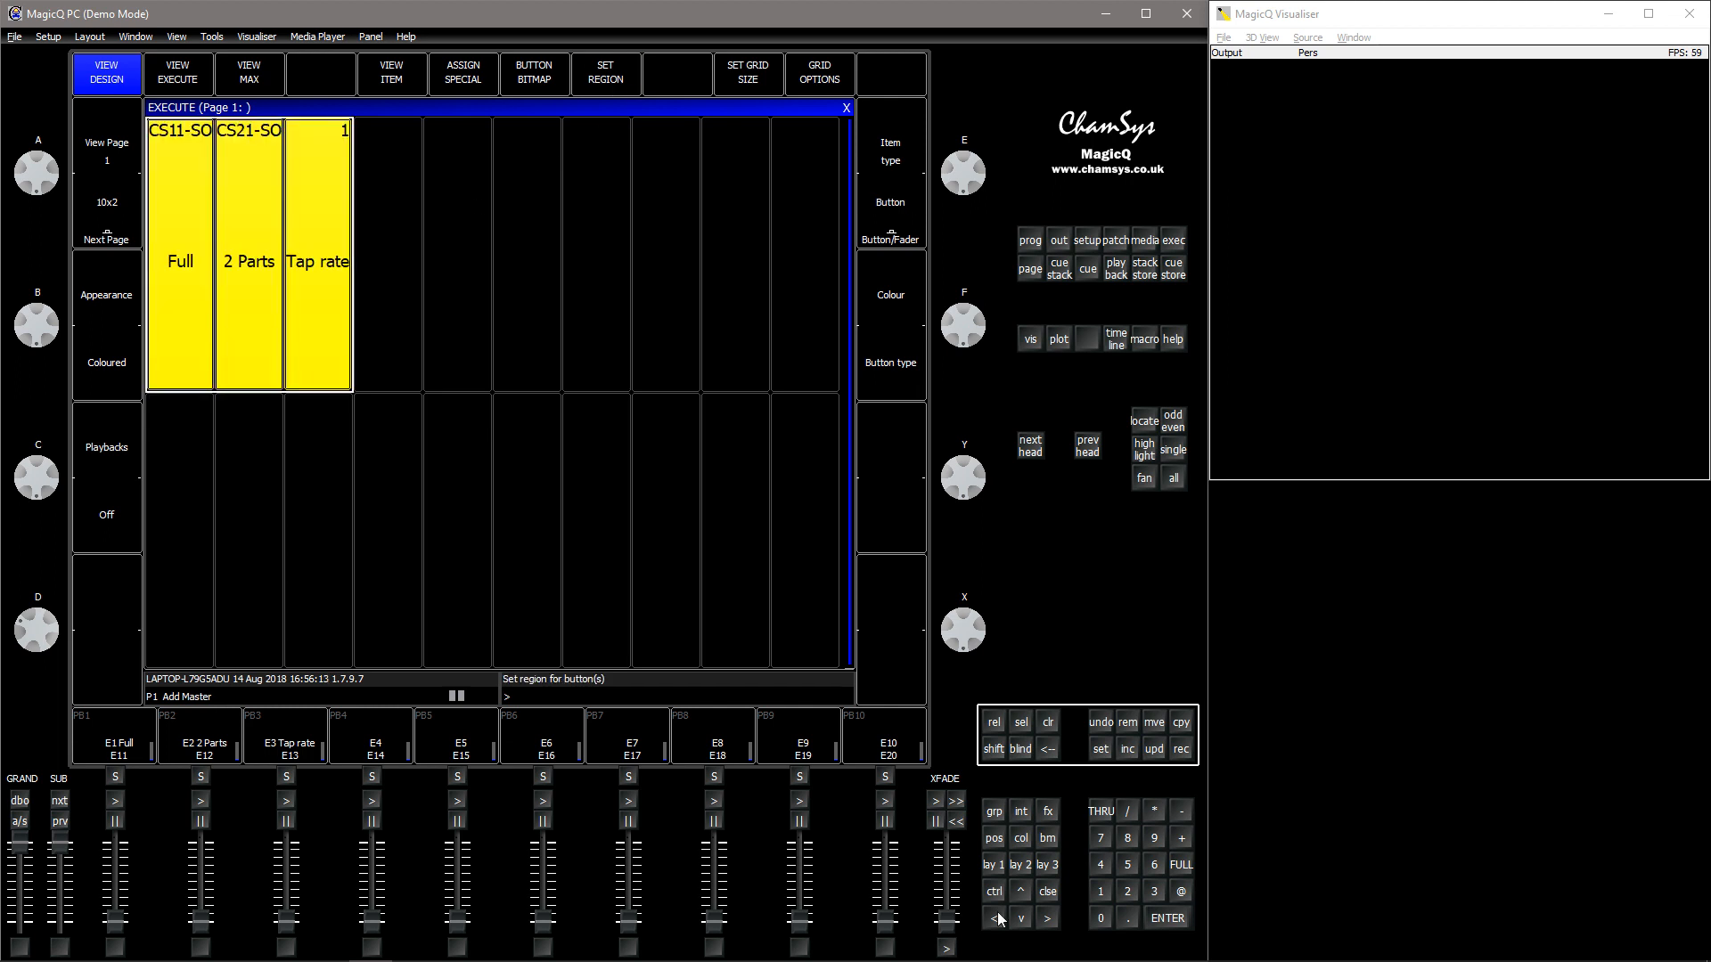
- Bring up window layout 1 and trigger the Tap rate, Full and 2 Parts Execute items from their playbacks
left_click(994, 868)
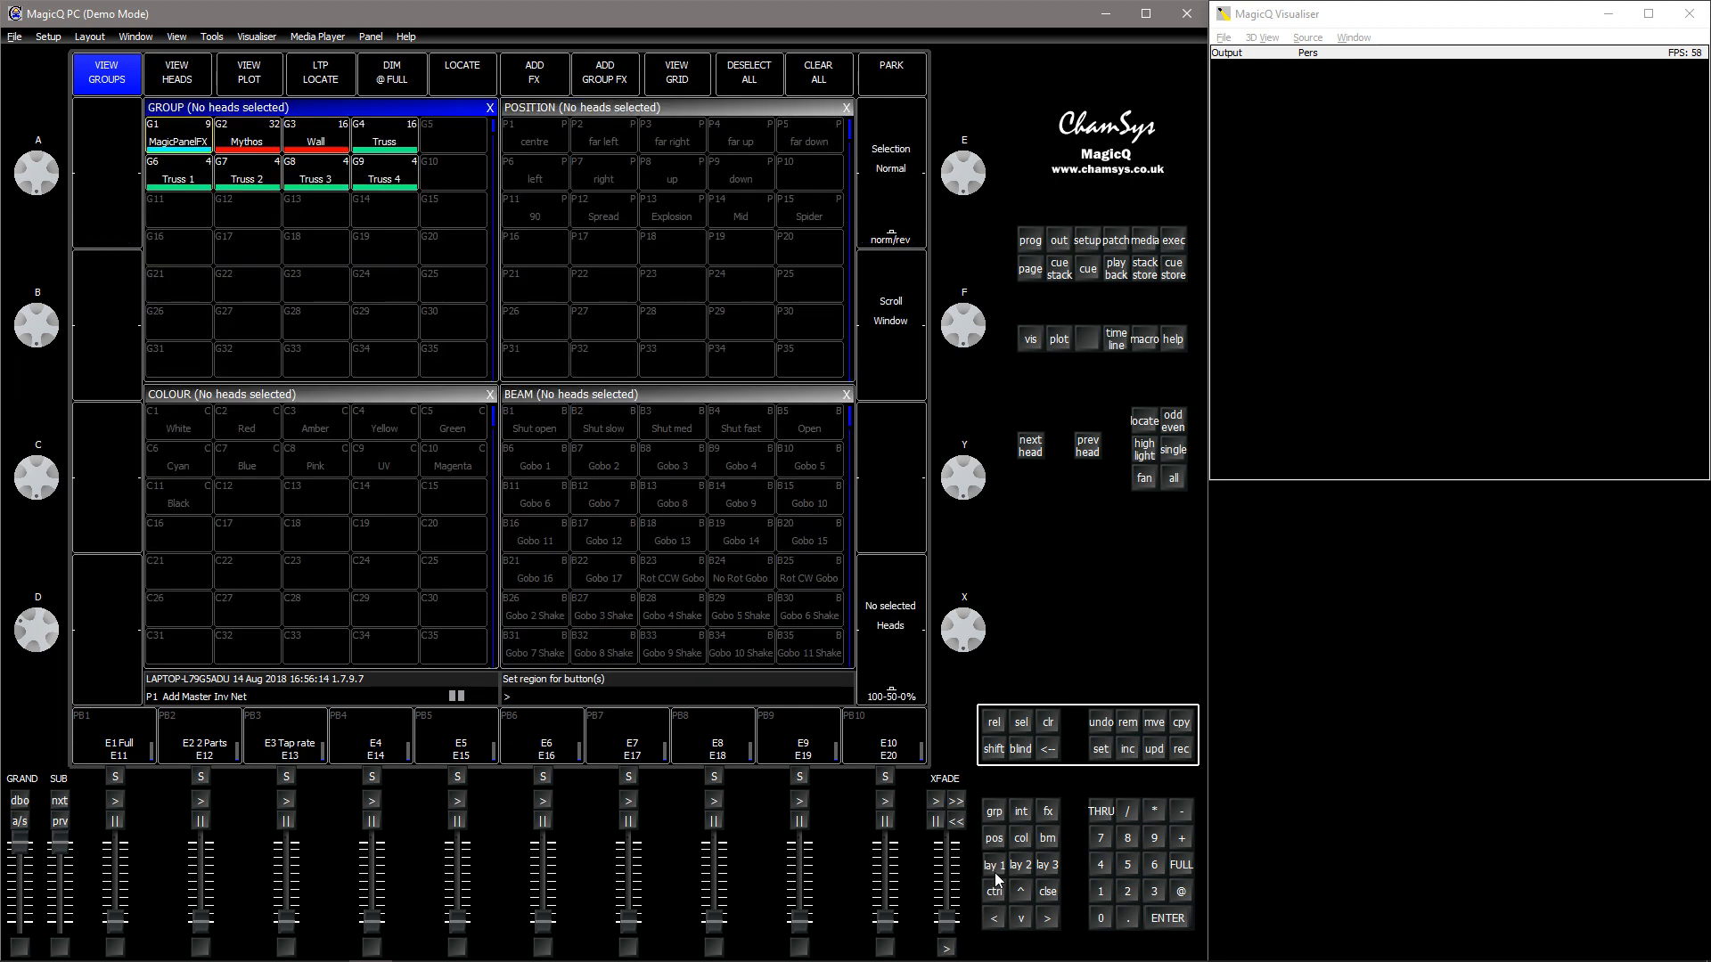
left_click(287, 801)
left_click(115, 801)
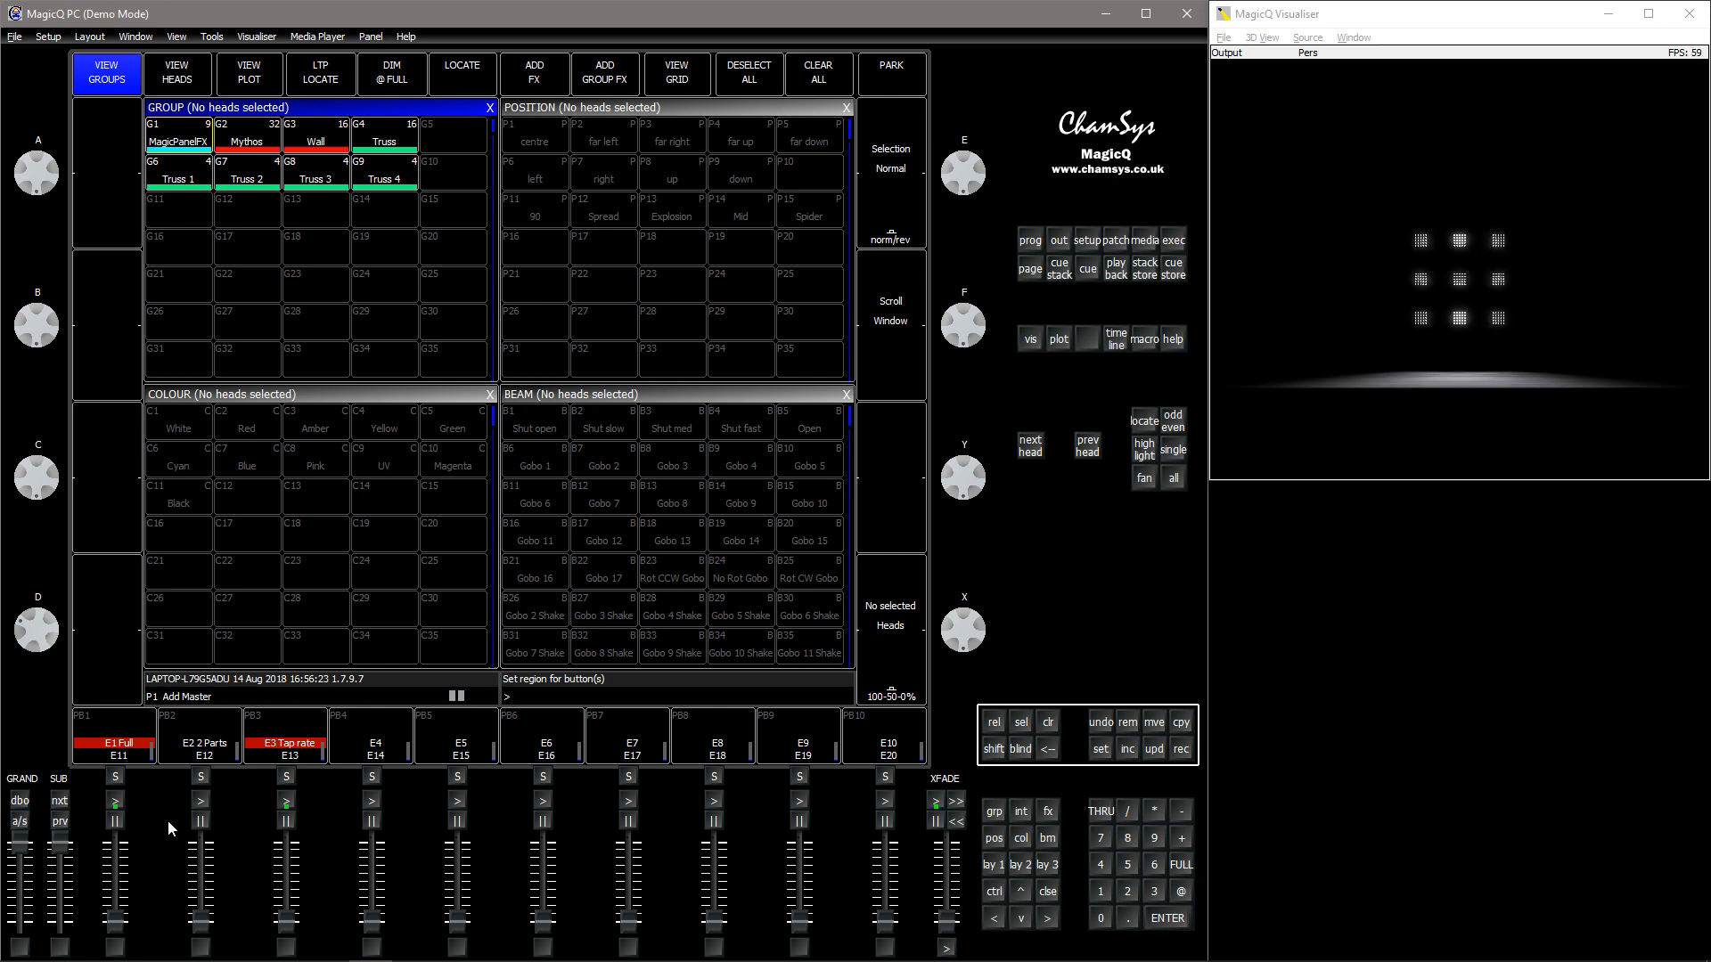
left_click(200, 805)
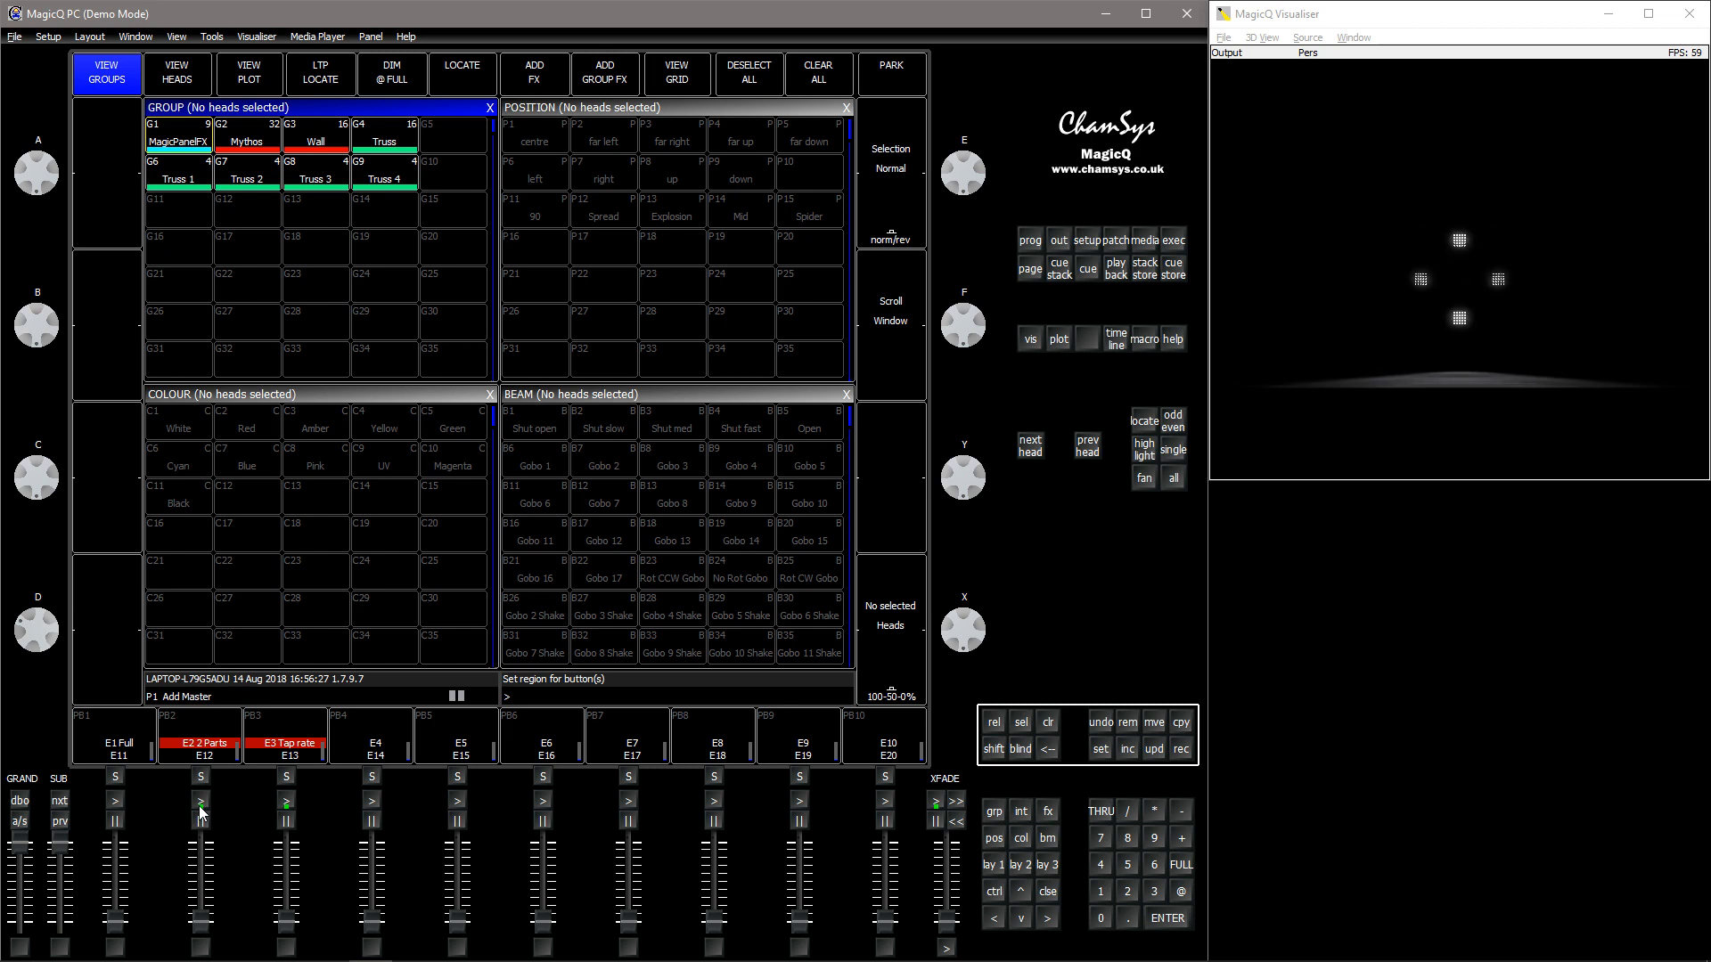
- Toggle Tap rate off and on from its playback while 2 Parts runs, and switch over to Full
left_click(288, 803)
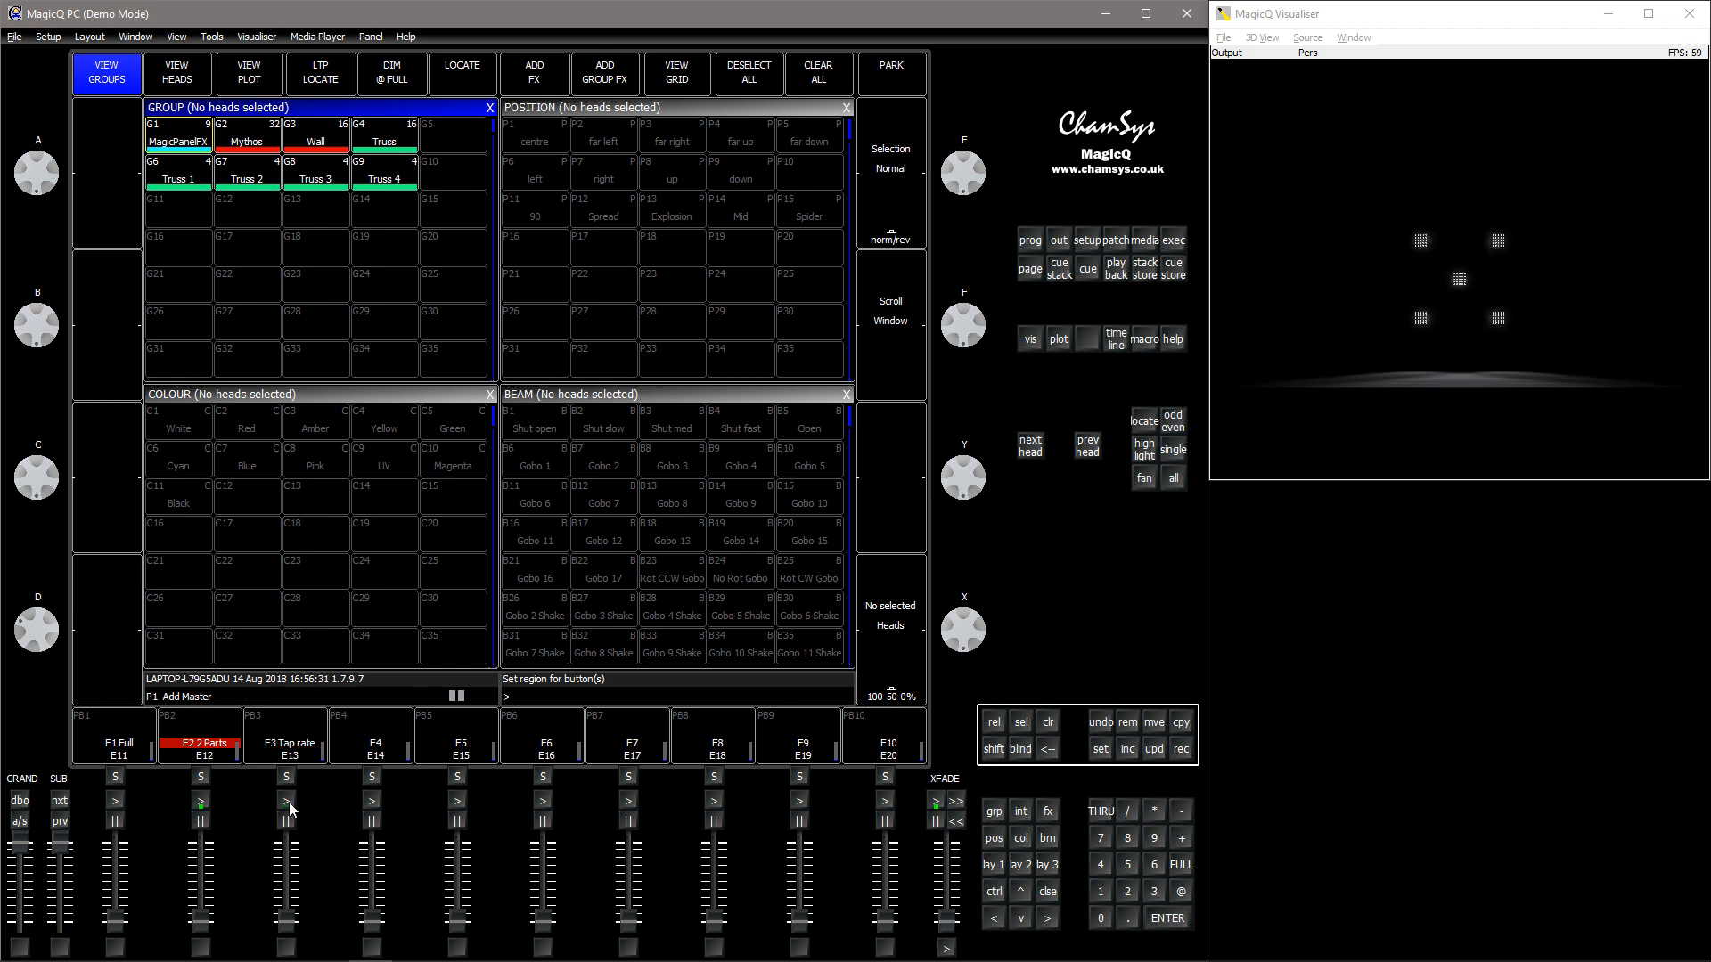
left_click(288, 802)
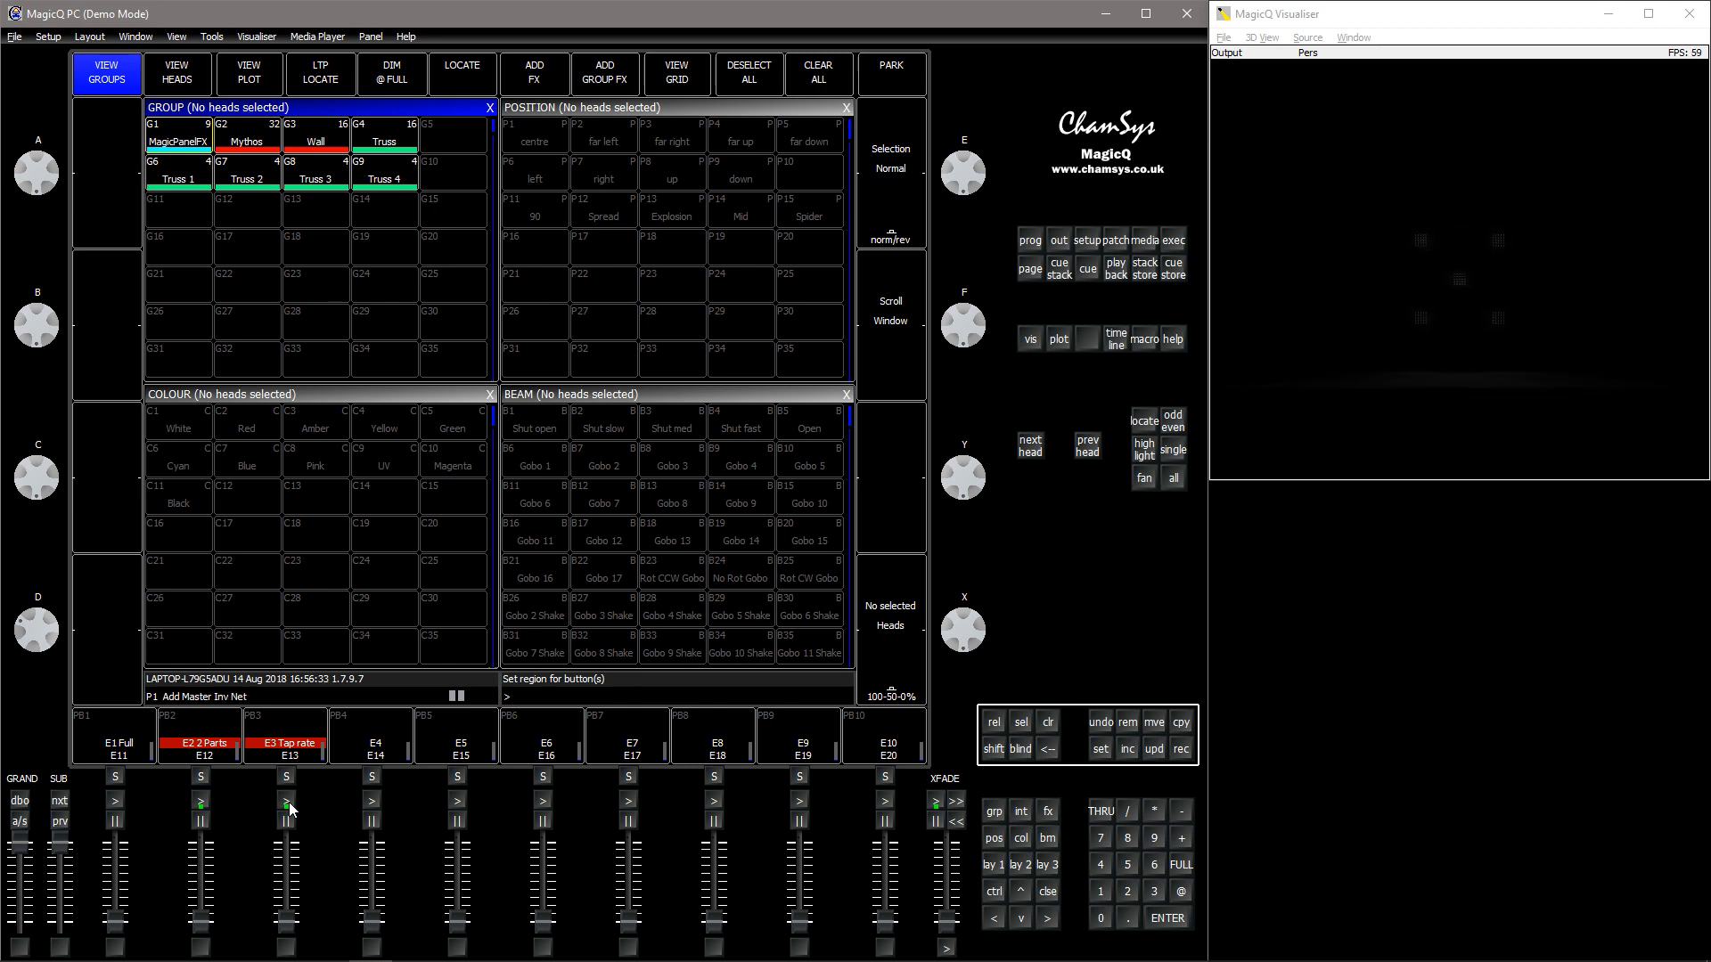
left_click(119, 800)
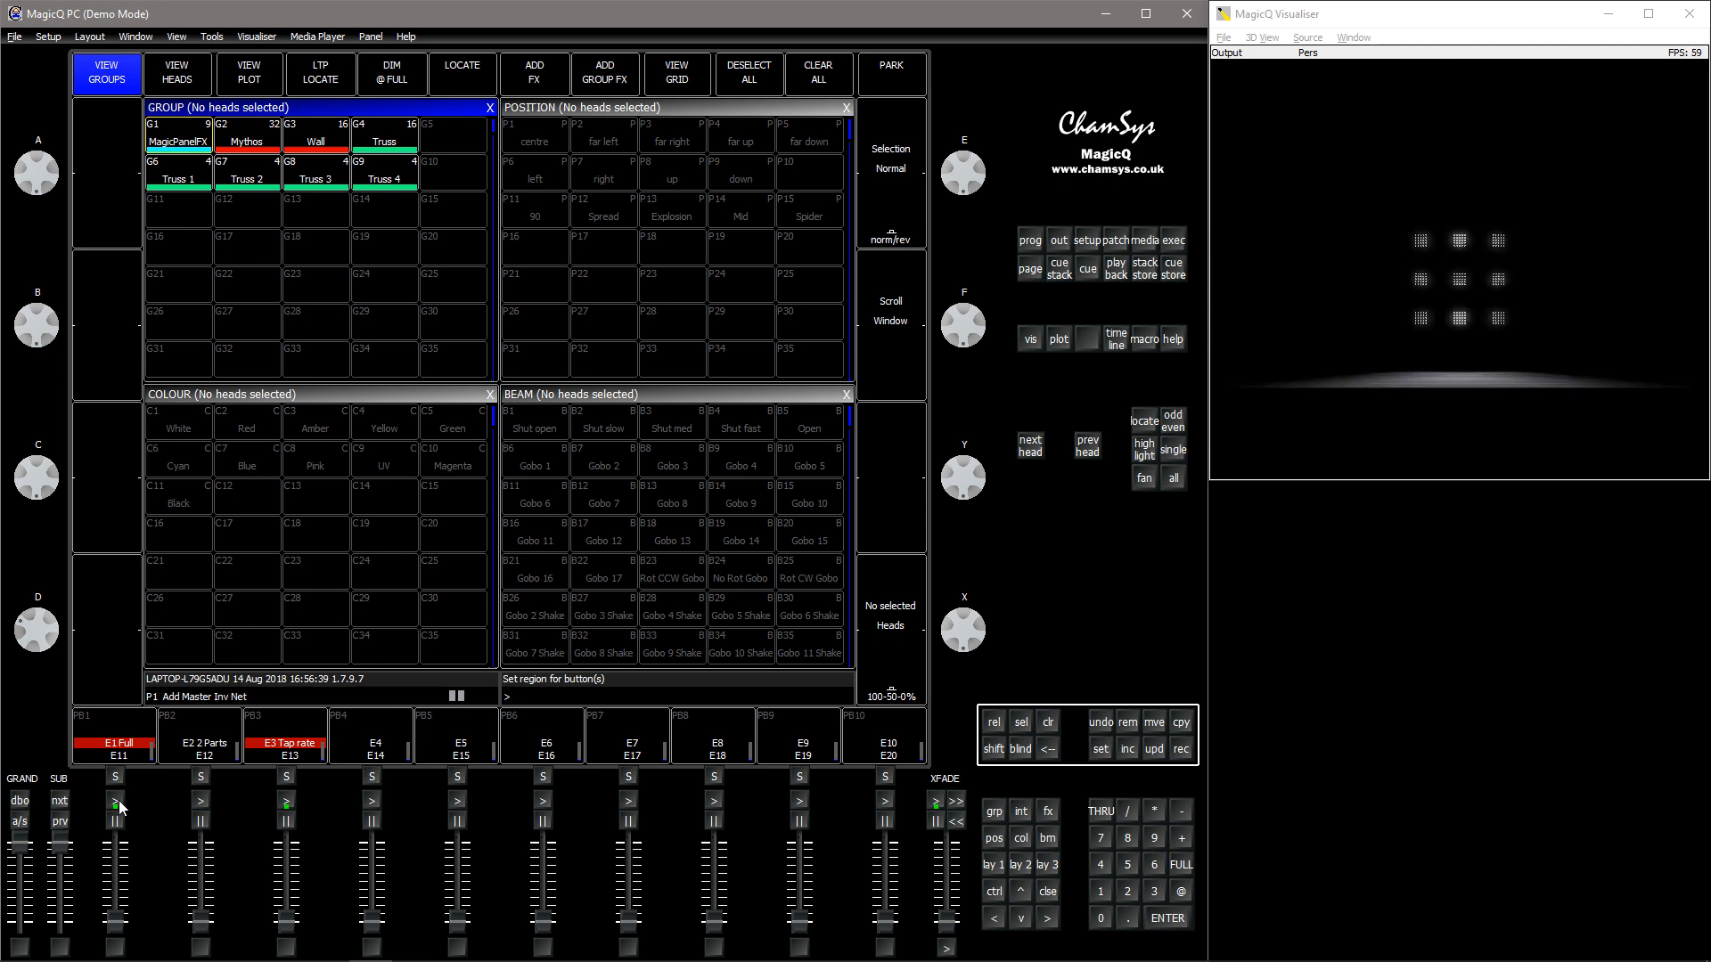
- Test the playback controls by toggling Full, tapping the rate twice, toggling 2 Parts and ending on Full
left_click(119, 804)
left_click(293, 804)
left_click(292, 803)
left_click(197, 800)
left_click(196, 798)
left_click(115, 800)
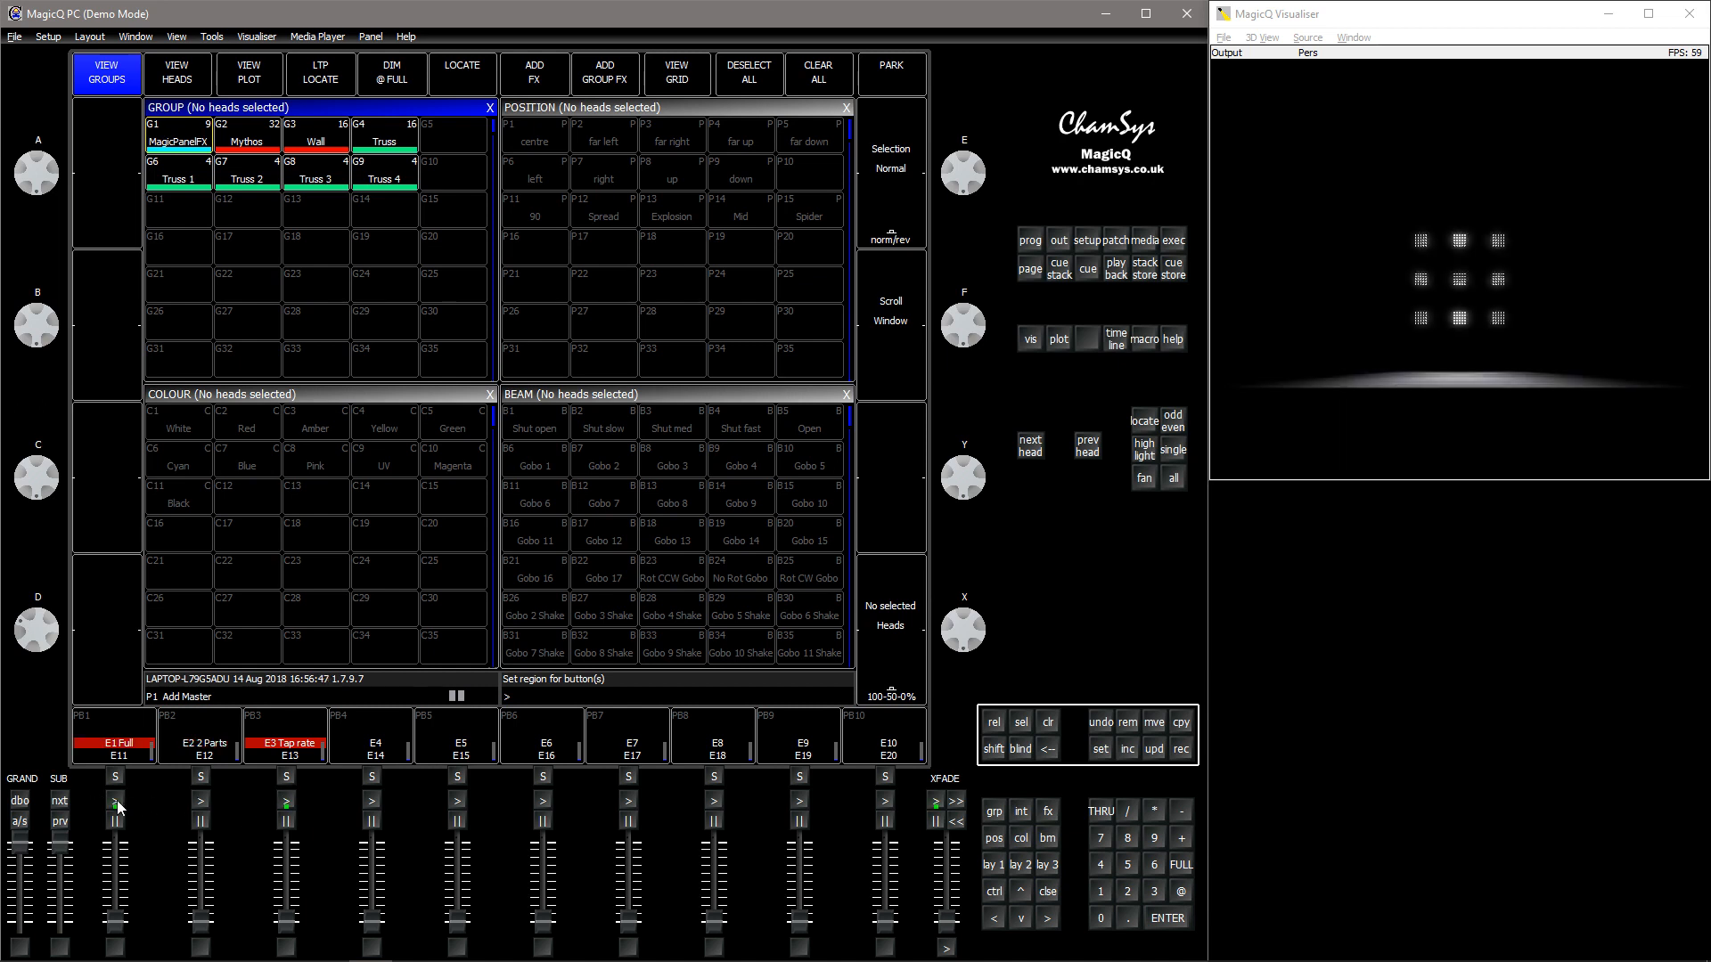
- Retrigger Full several times, tap the shared rate twice, and alternate to 2 Parts and back to Full
left_click(116, 800)
left_click(116, 800)
left_click(116, 800)
left_click(286, 802)
left_click(286, 802)
left_click(201, 800)
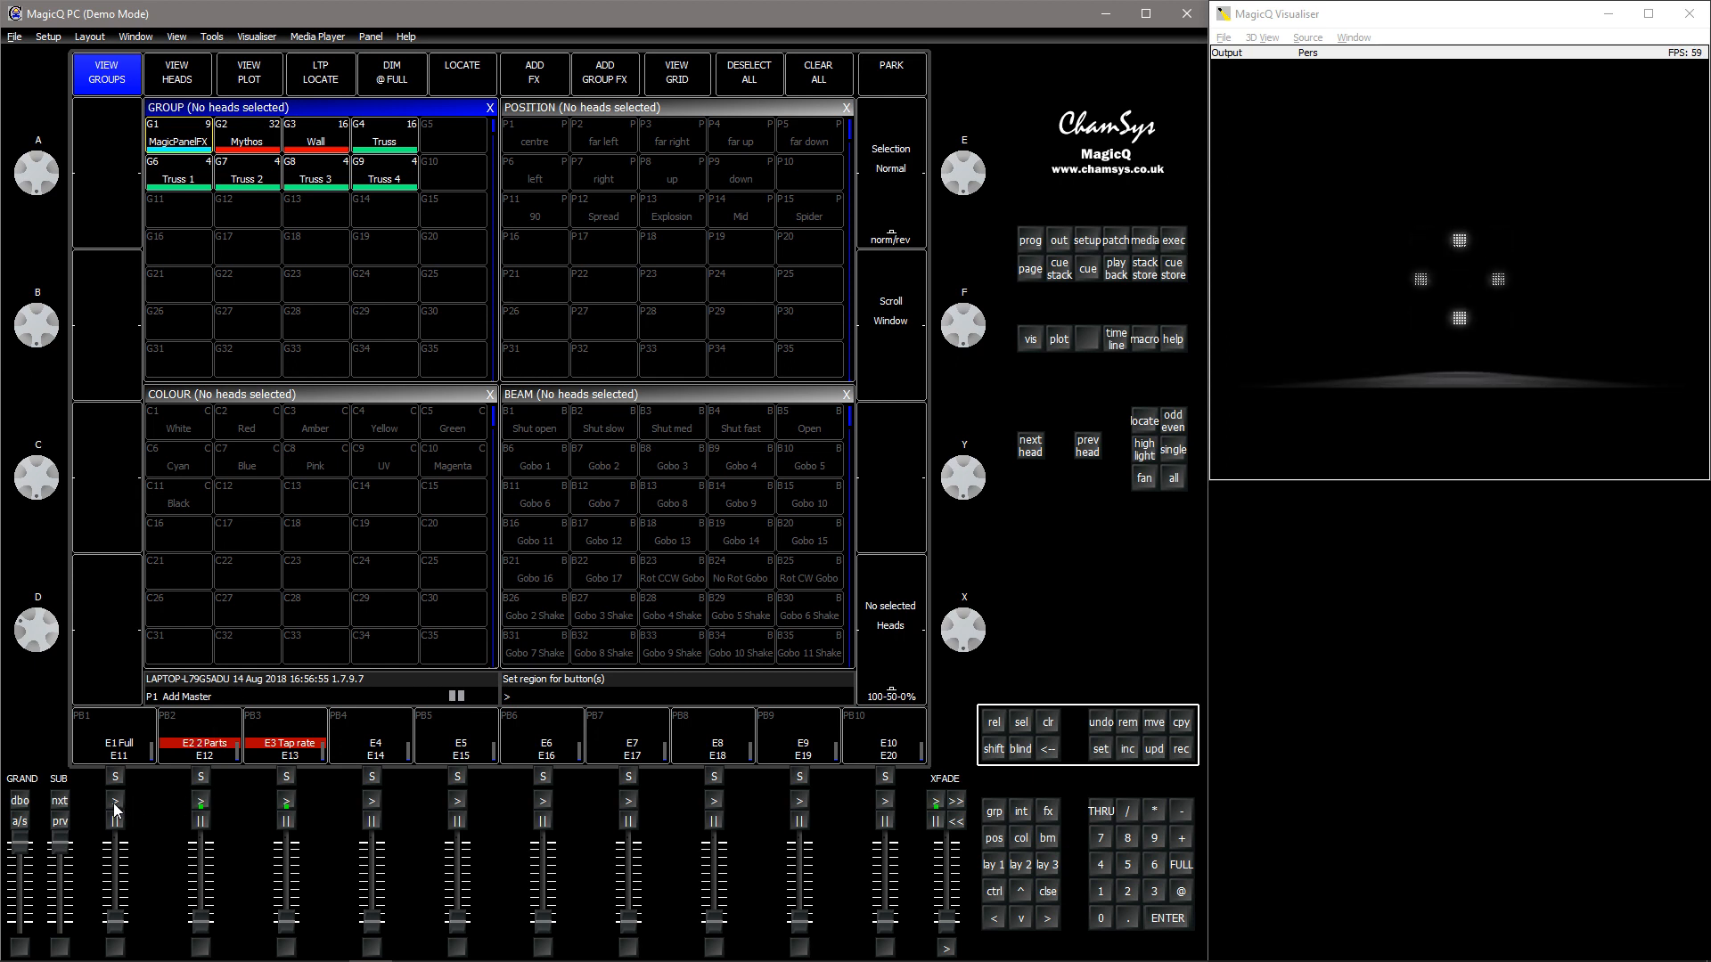
left_click(115, 805)
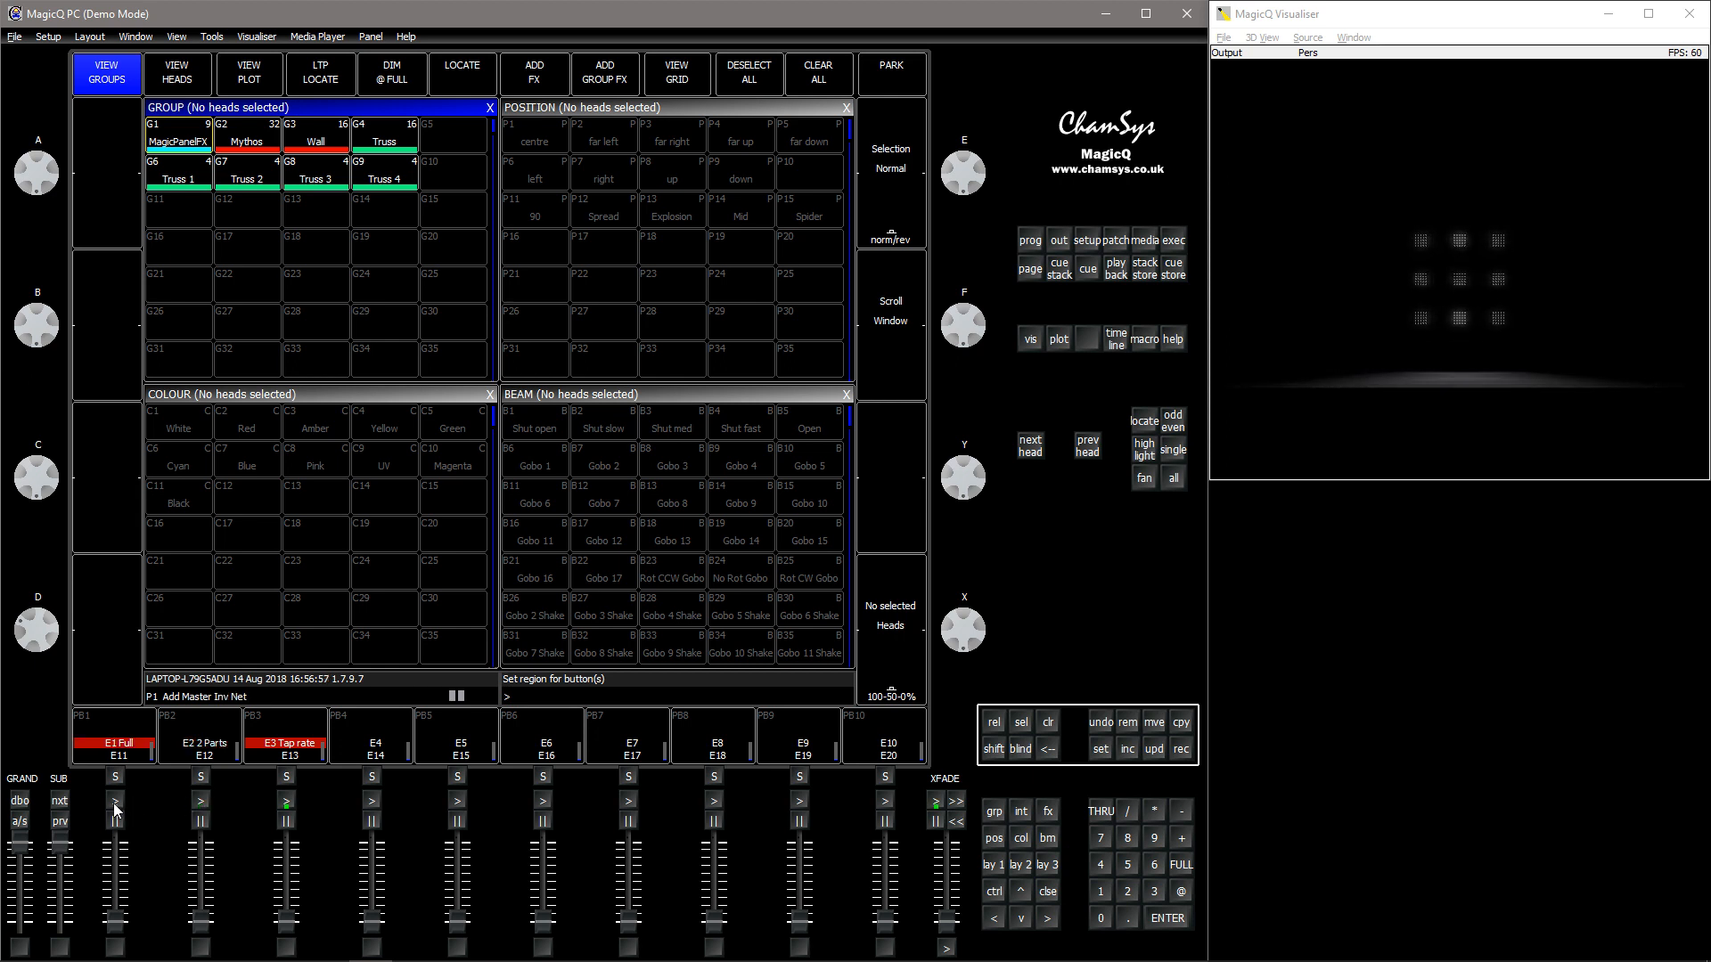